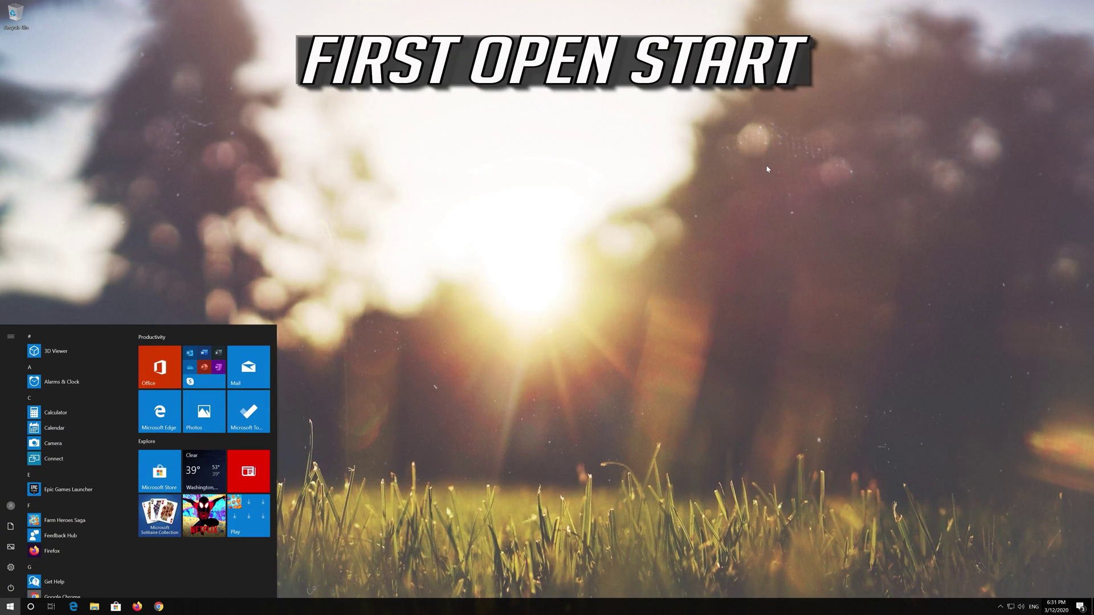
# Go to Settings > Apps & features and expand the Microsoft Store entry to show its options
pyautogui.moveTo(14, 568)
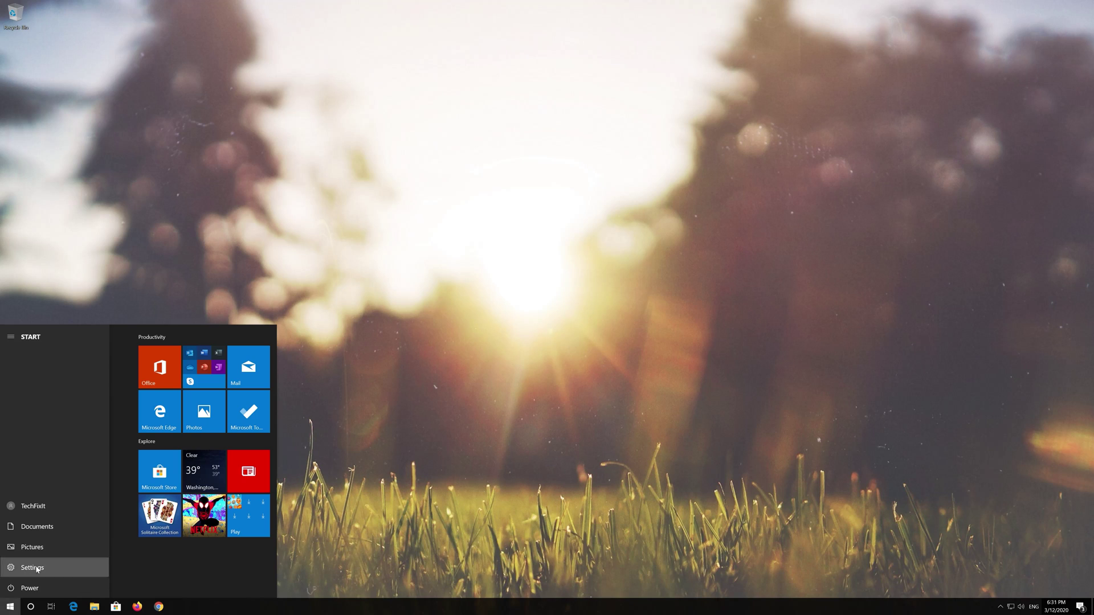
pyautogui.click(33, 569)
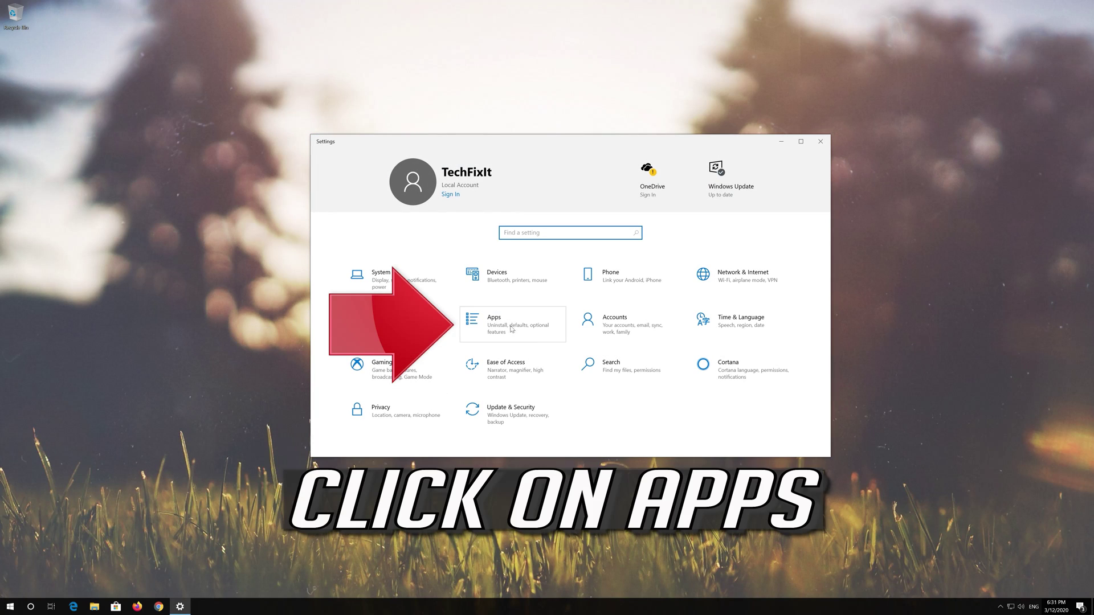
pyautogui.click(532, 326)
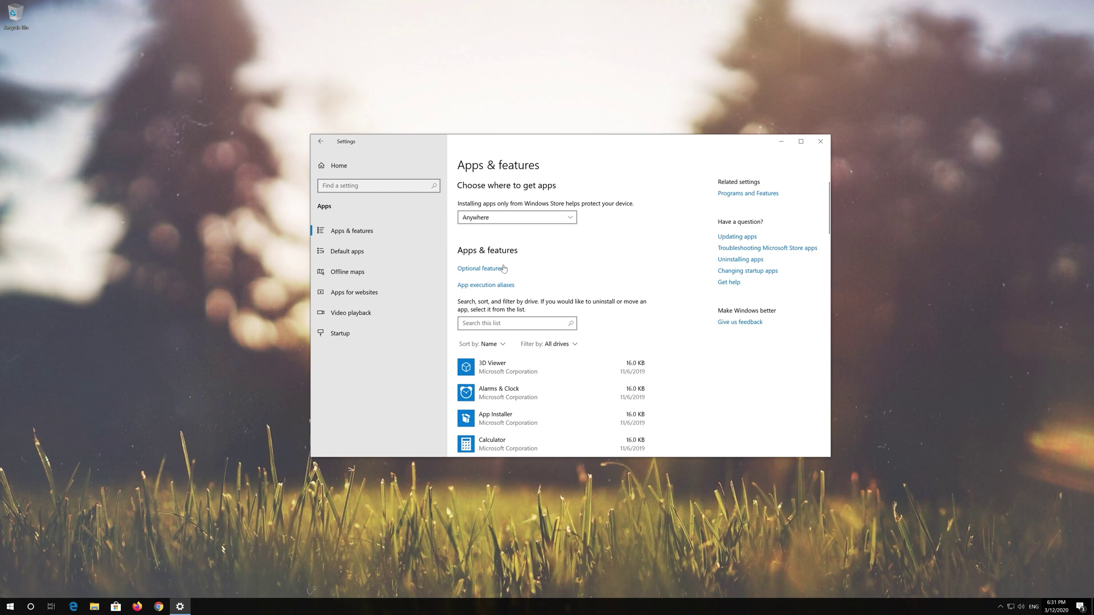
pyautogui.scroll(-5, 527, 282)
pyautogui.scroll(-5, 529, 282)
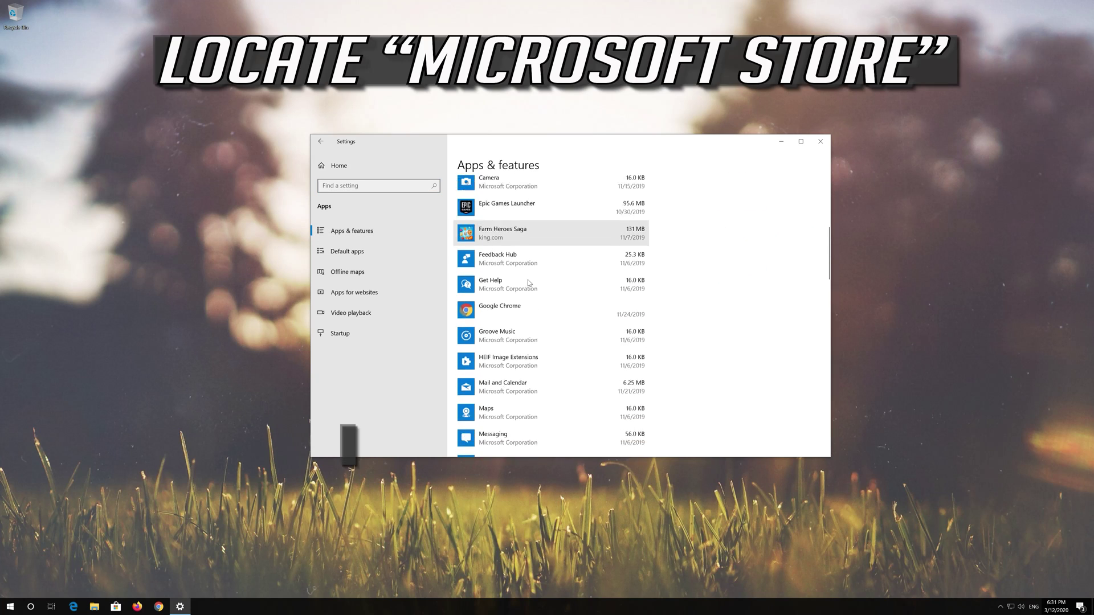
pyautogui.scroll(-3, 529, 283)
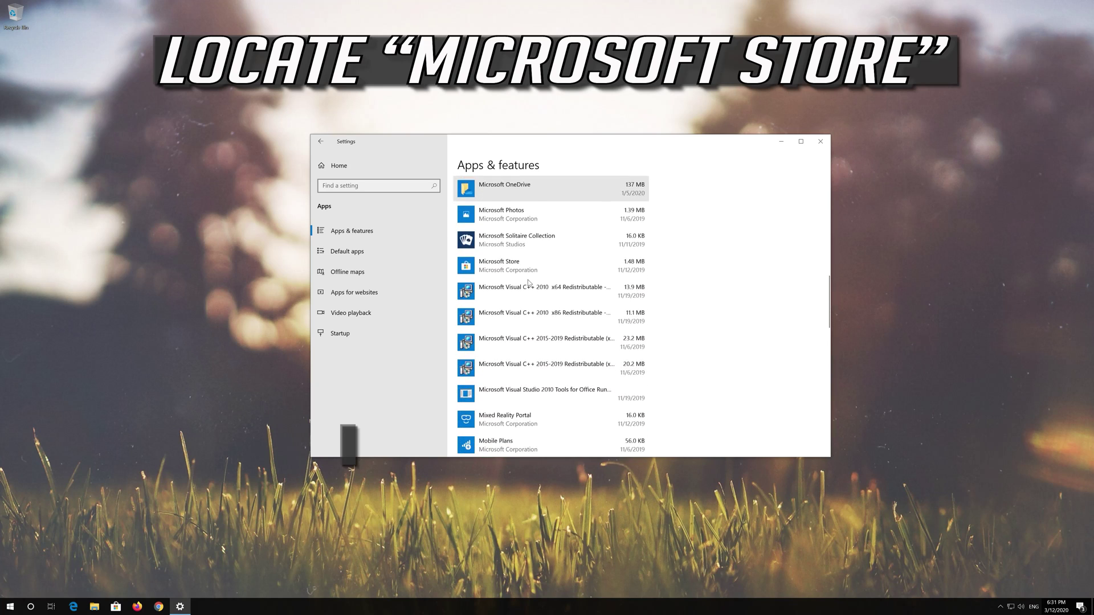
pyautogui.scroll(1, 506, 280)
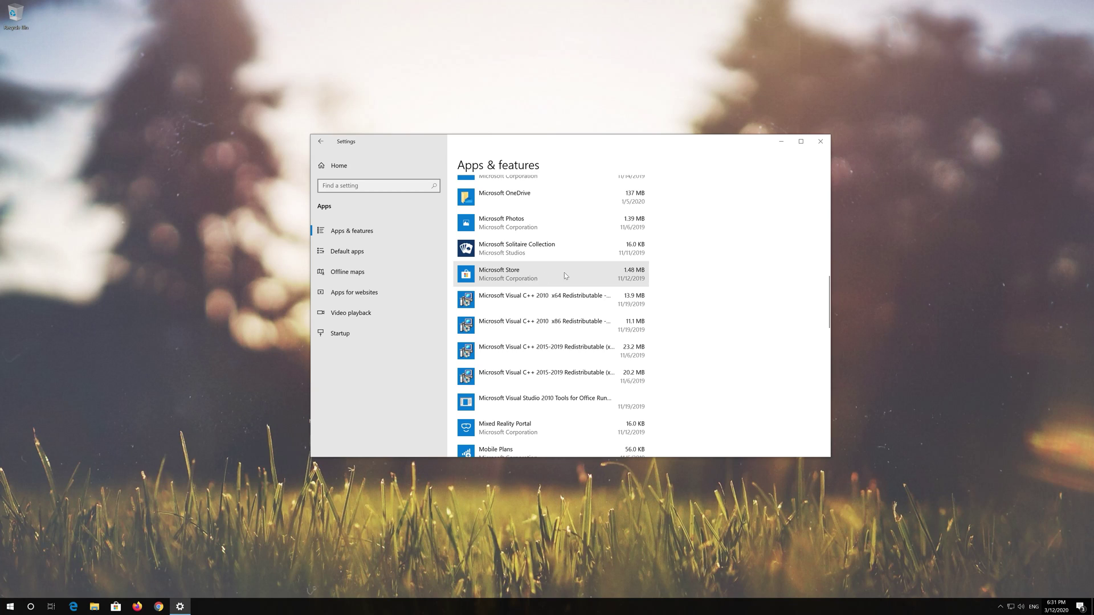
pyautogui.click(530, 281)
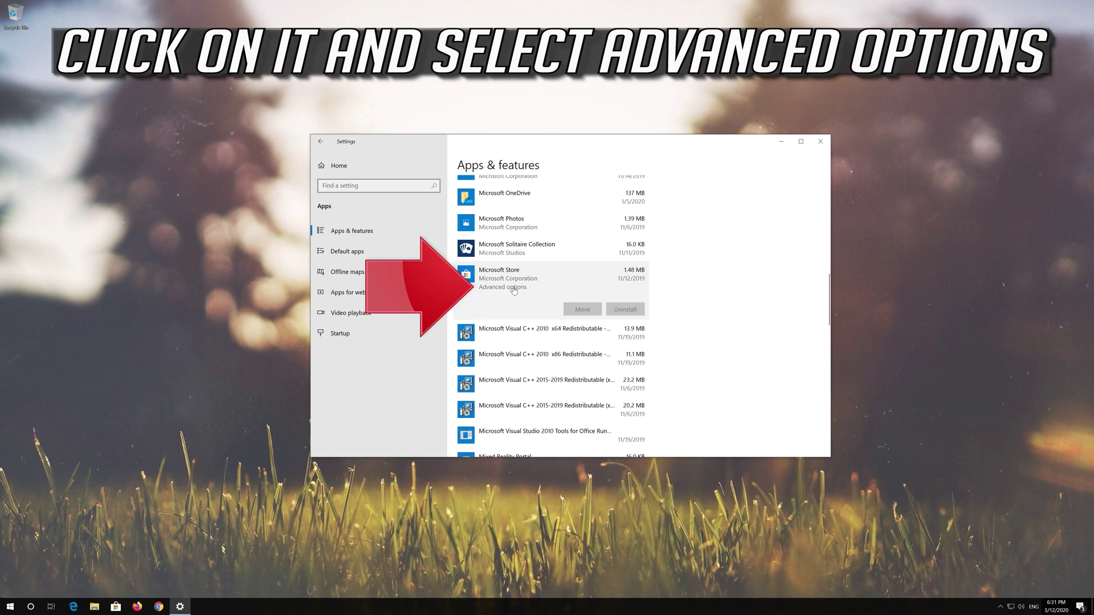
# Reset the Microsoft Store app's data from its Advanced options, confirming the reset, then close Settings
pyautogui.click(514, 288)
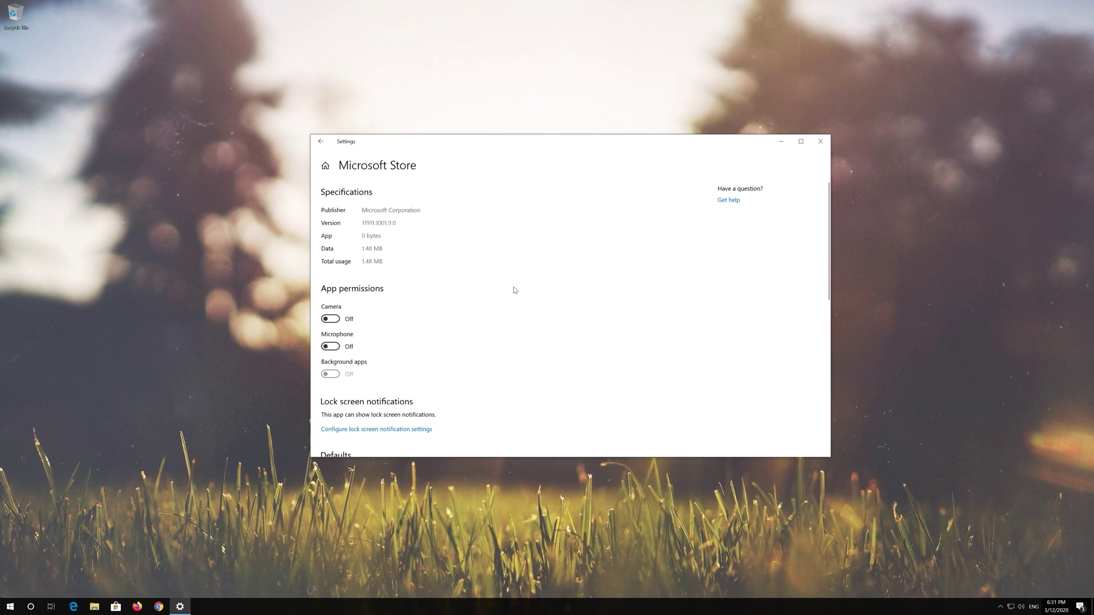
pyautogui.scroll(-3, 430, 310)
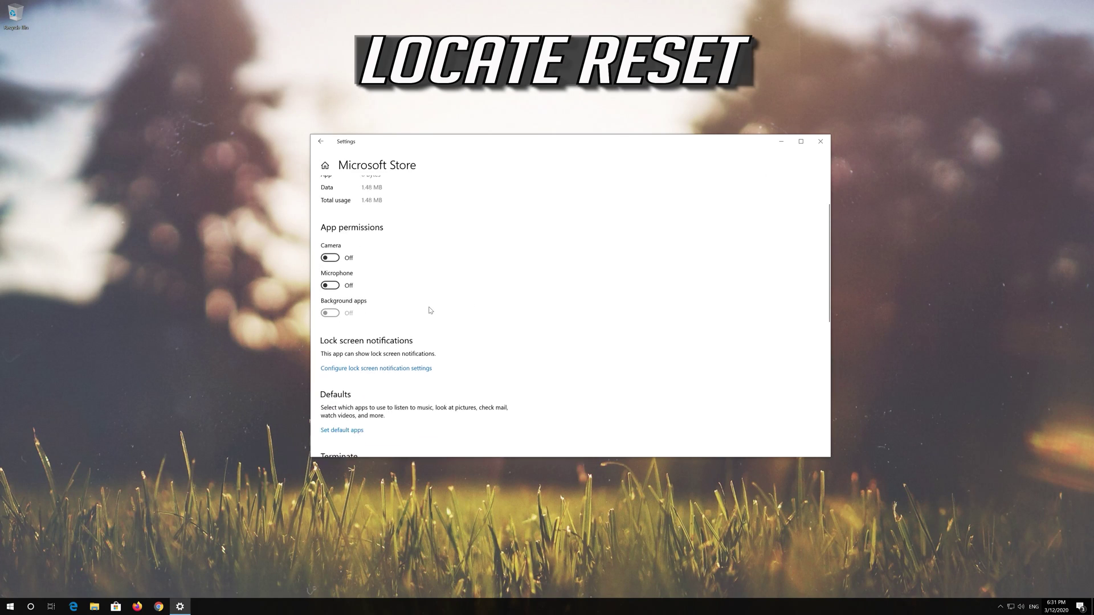
pyautogui.scroll(-4, 430, 310)
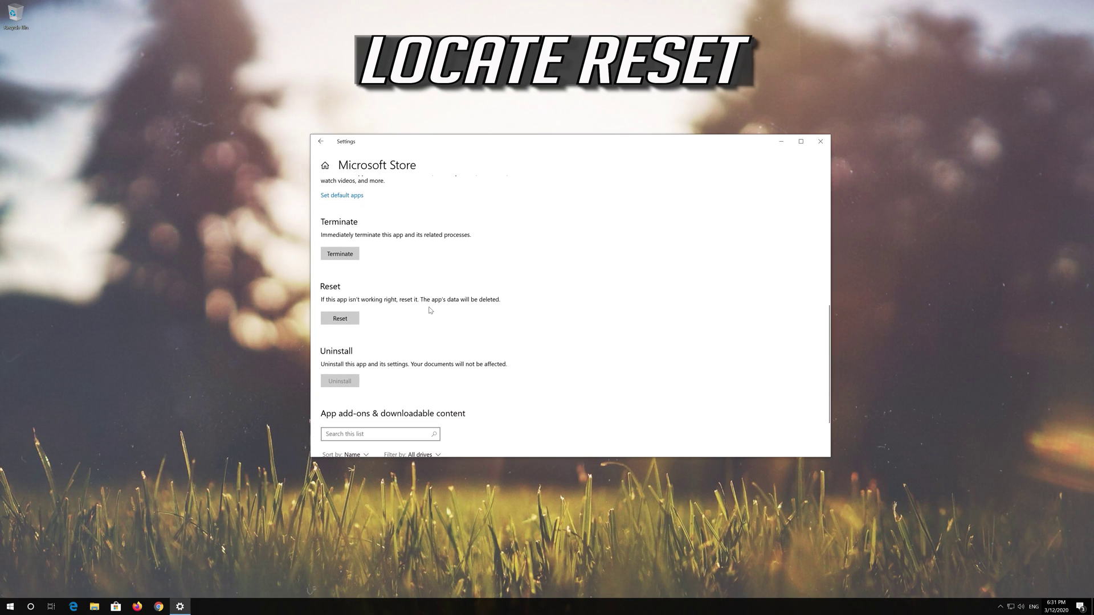
pyautogui.click(342, 322)
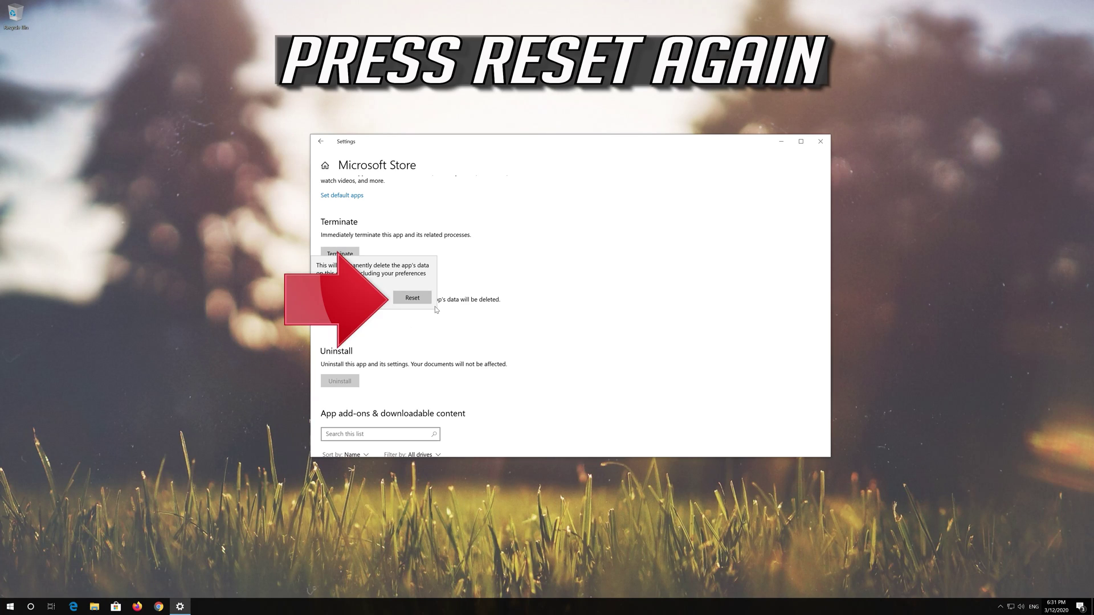
pyautogui.click(400, 302)
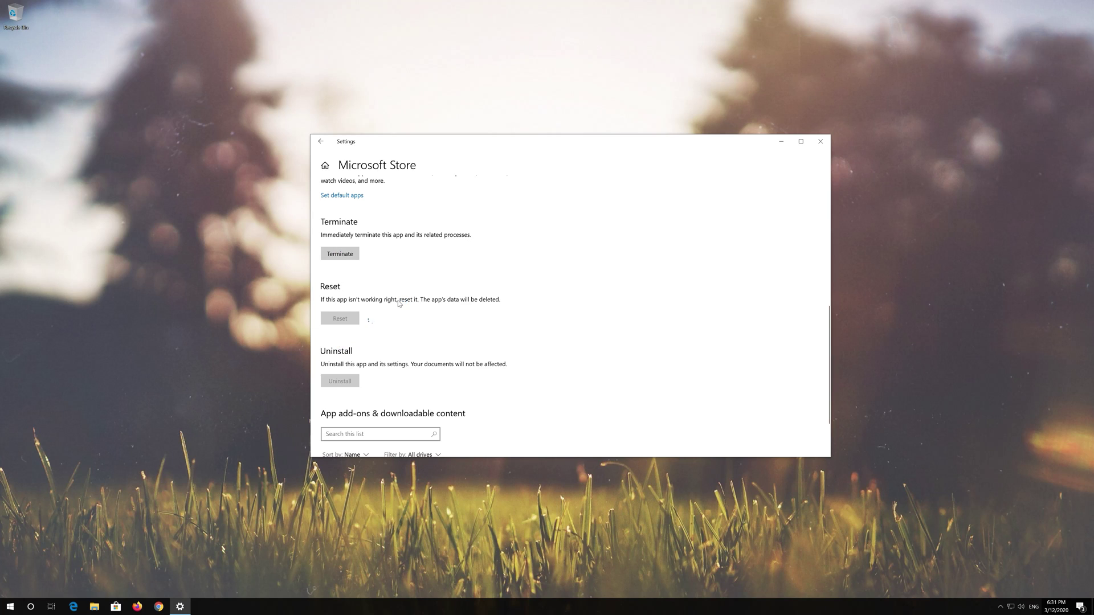
pyautogui.click(820, 142)
pyautogui.click(10, 606)
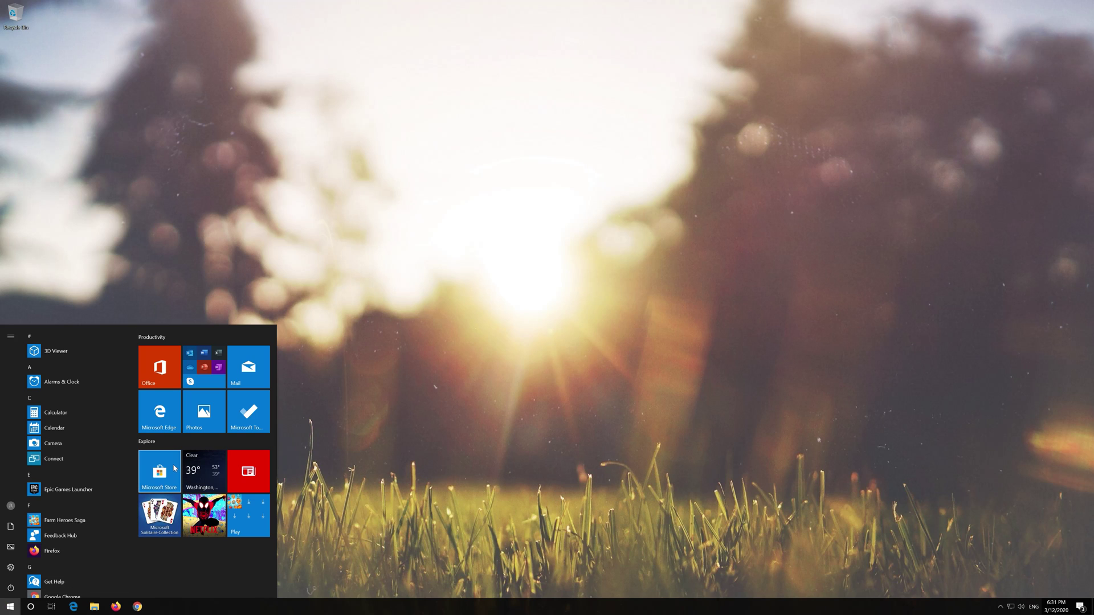
# Launch Microsoft Store from the Start menu and move its window toward the screen centre
pyautogui.click(160, 471)
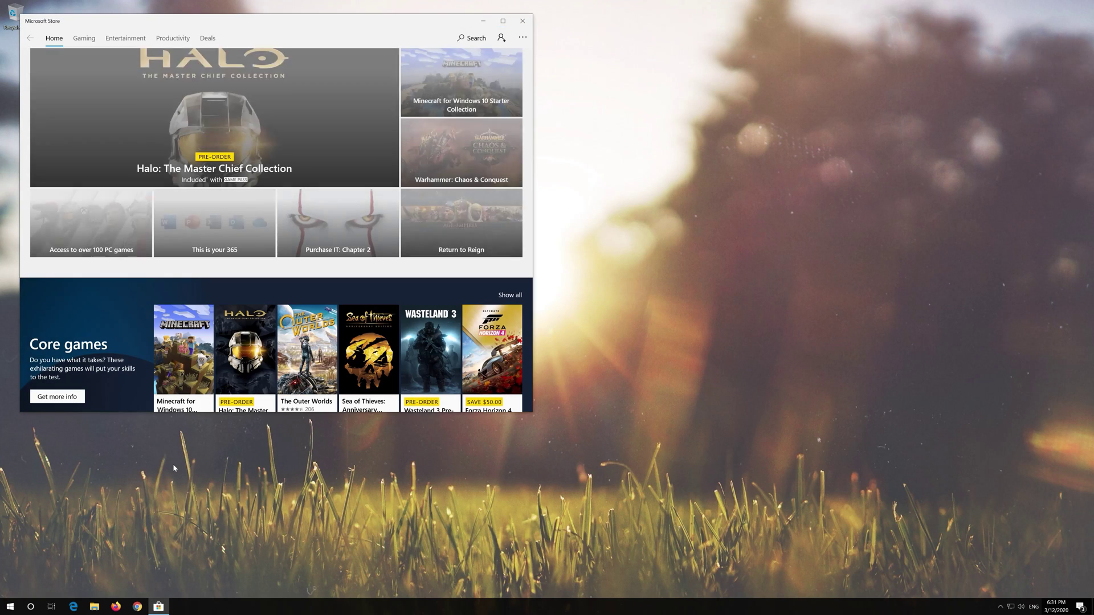
pyautogui.moveTo(274, 20); pyautogui.dragTo(570, 58)
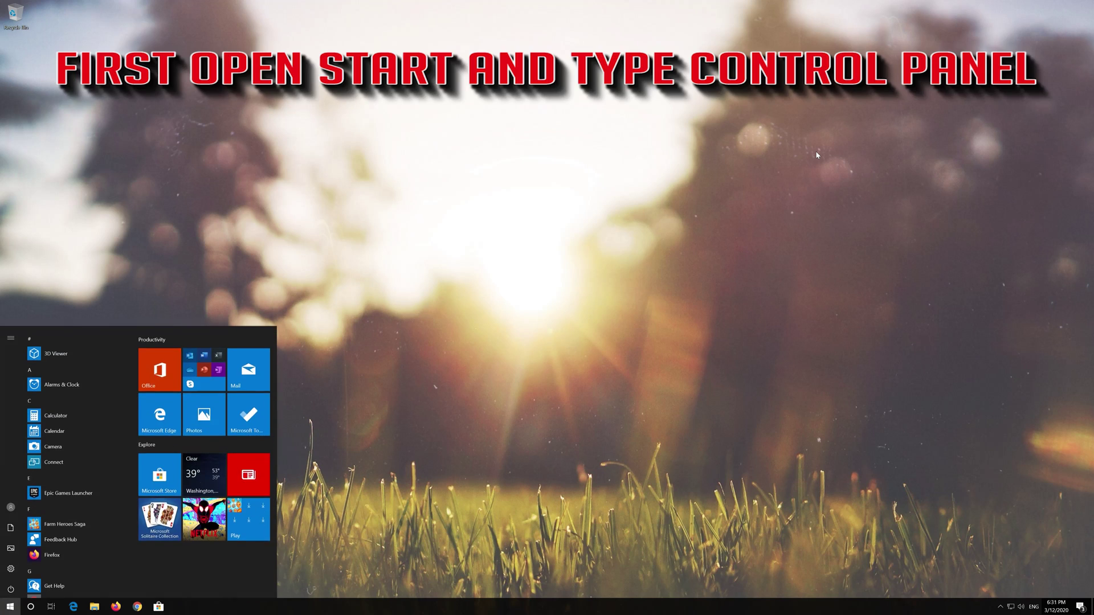
# Open Control Panel's Network Connections via Network and Sharing Center and select the Ethernet adapter
pyautogui.write('control panel')
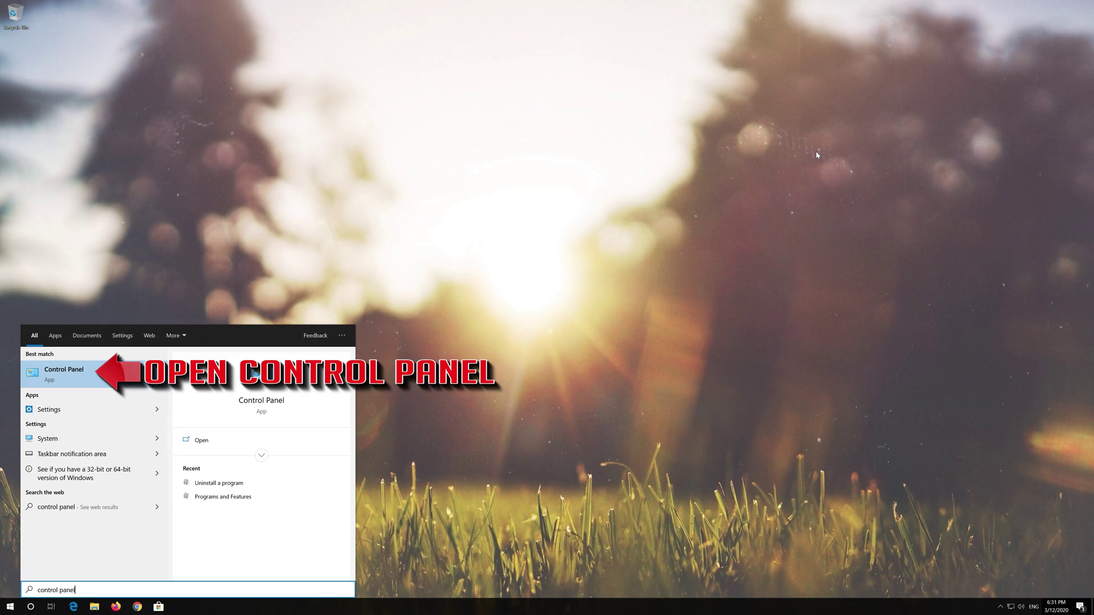
pyautogui.click(102, 378)
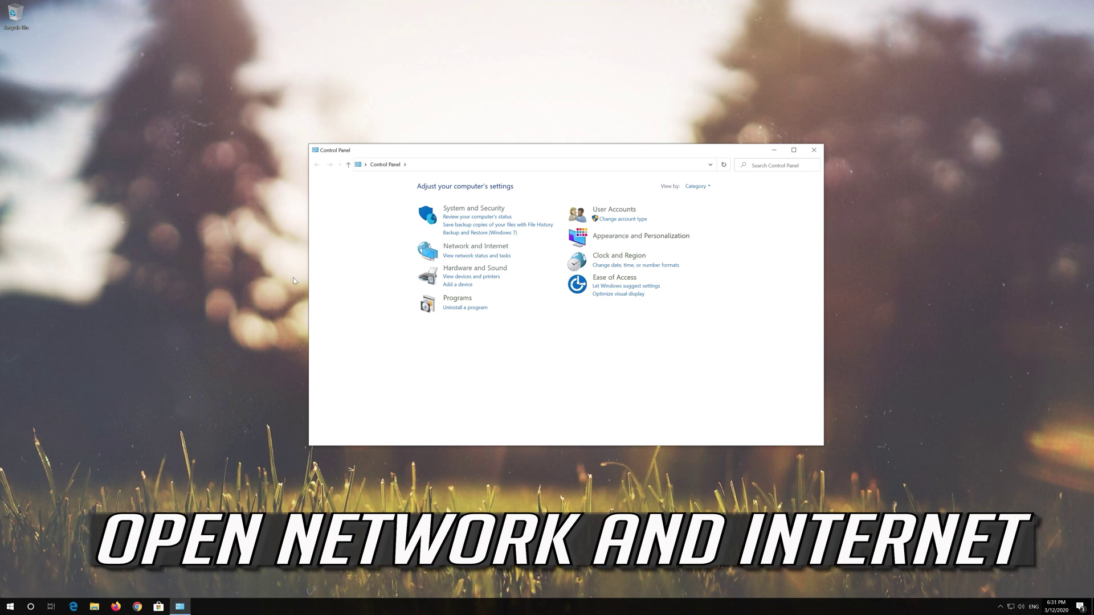
pyautogui.click(478, 246)
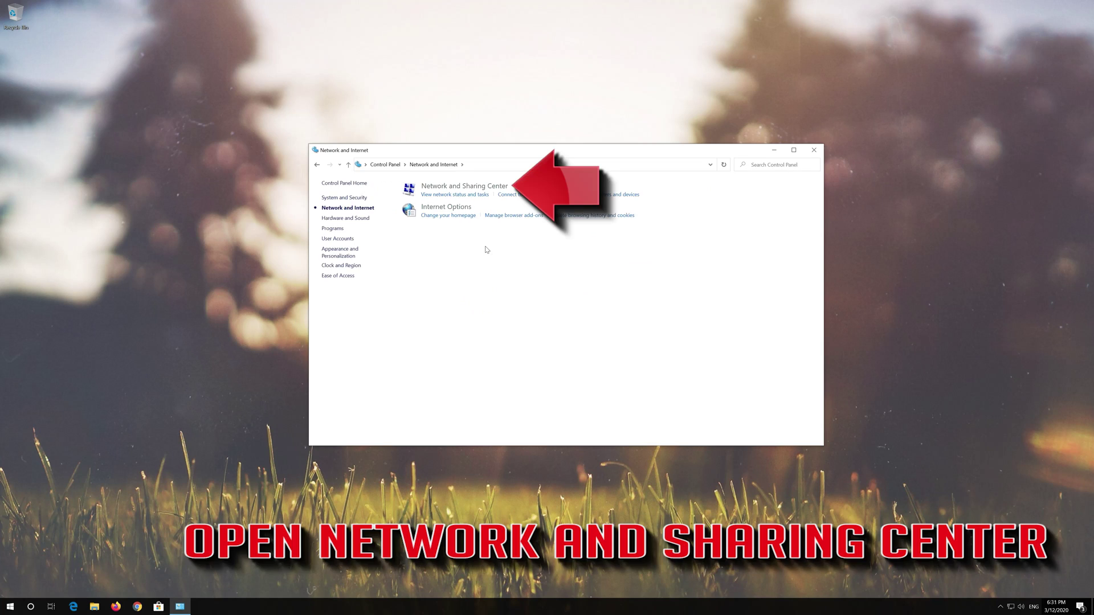
pyautogui.click(477, 188)
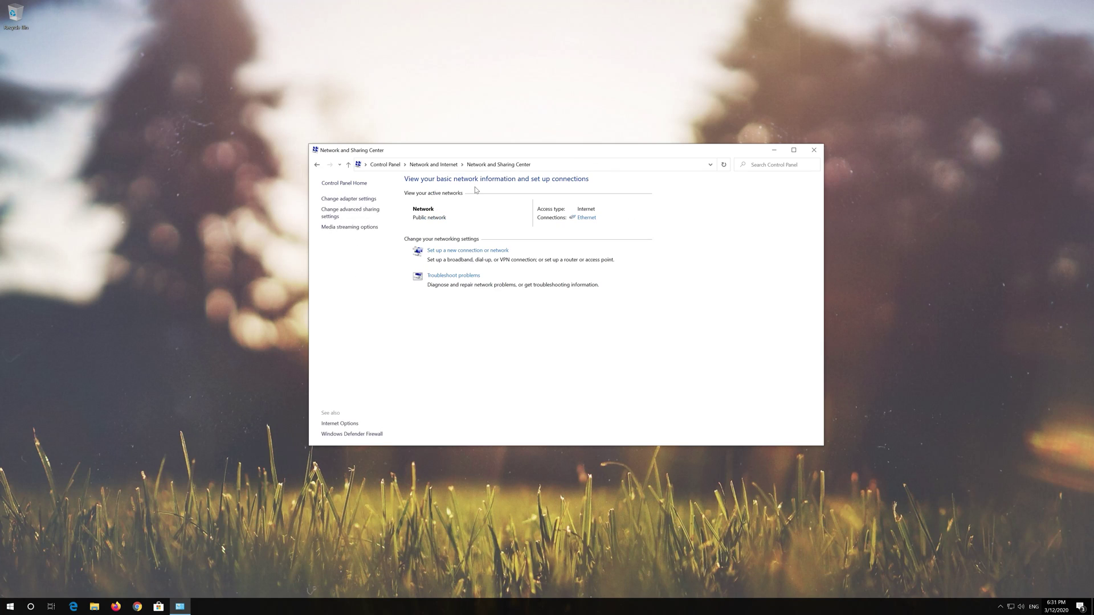
pyautogui.click(348, 199)
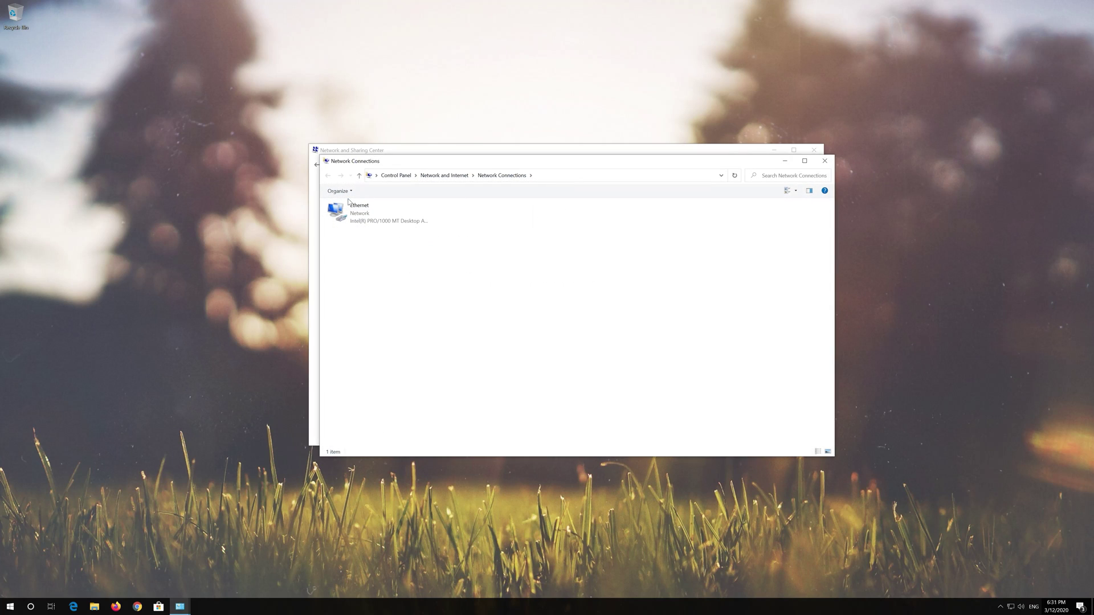
pyautogui.click(355, 209)
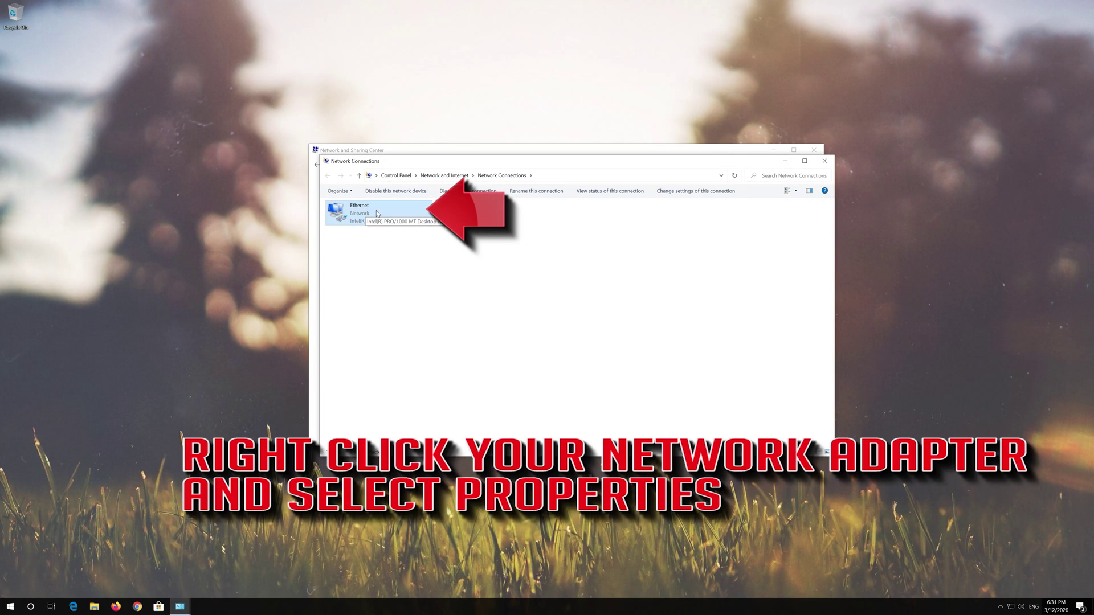
# Open the Internet Protocol Version 4 (TCP/IPv4) properties of the Ethernet adapter
pyautogui.rightClick(376, 212)
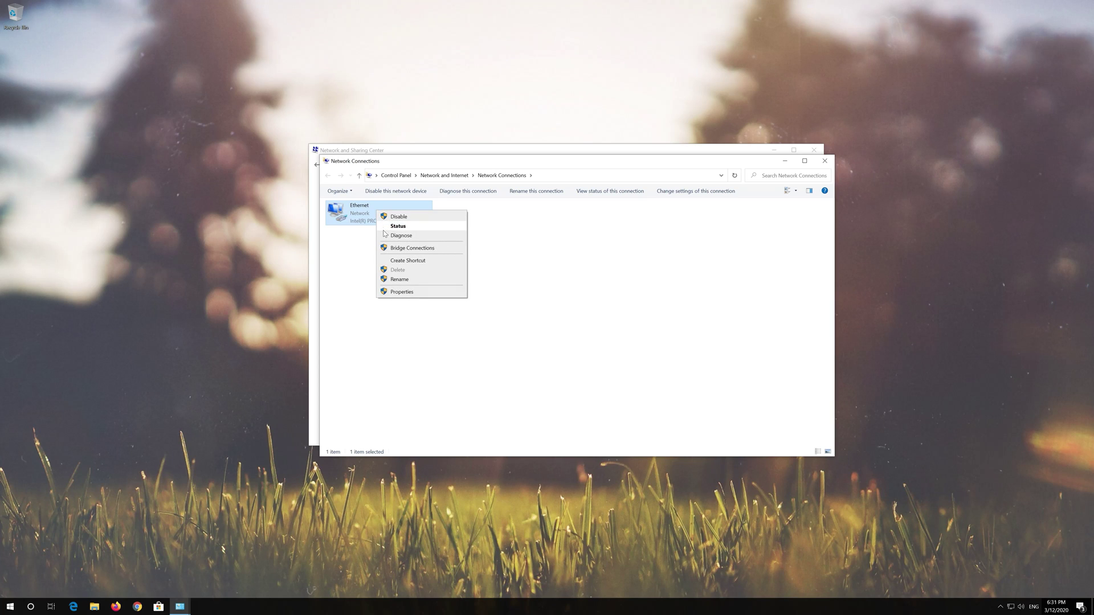
pyautogui.click(402, 293)
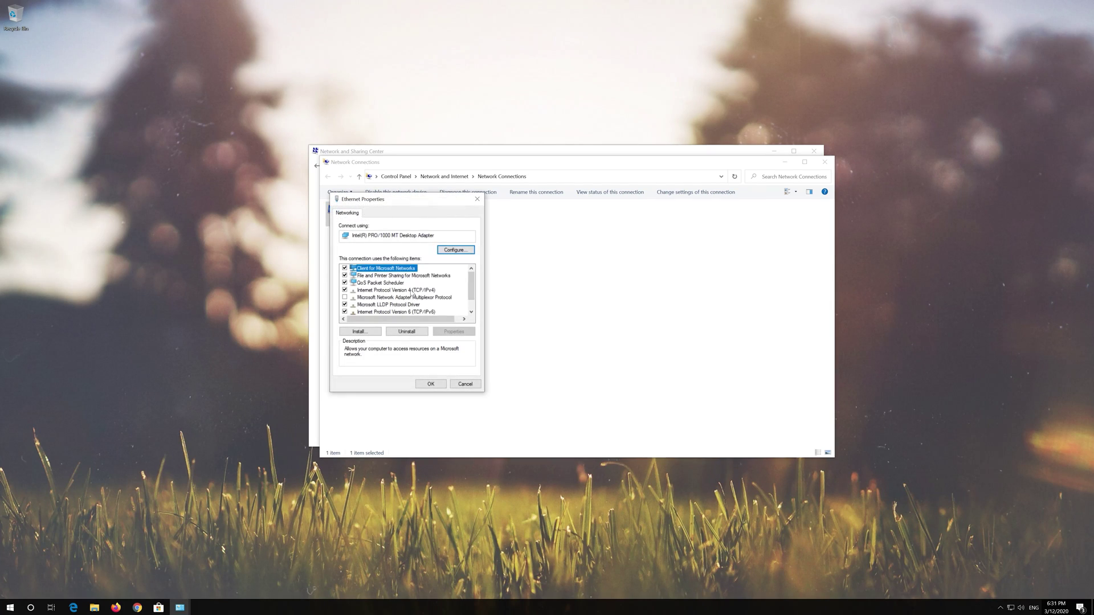
pyautogui.moveTo(406, 204); pyautogui.dragTo(576, 209)
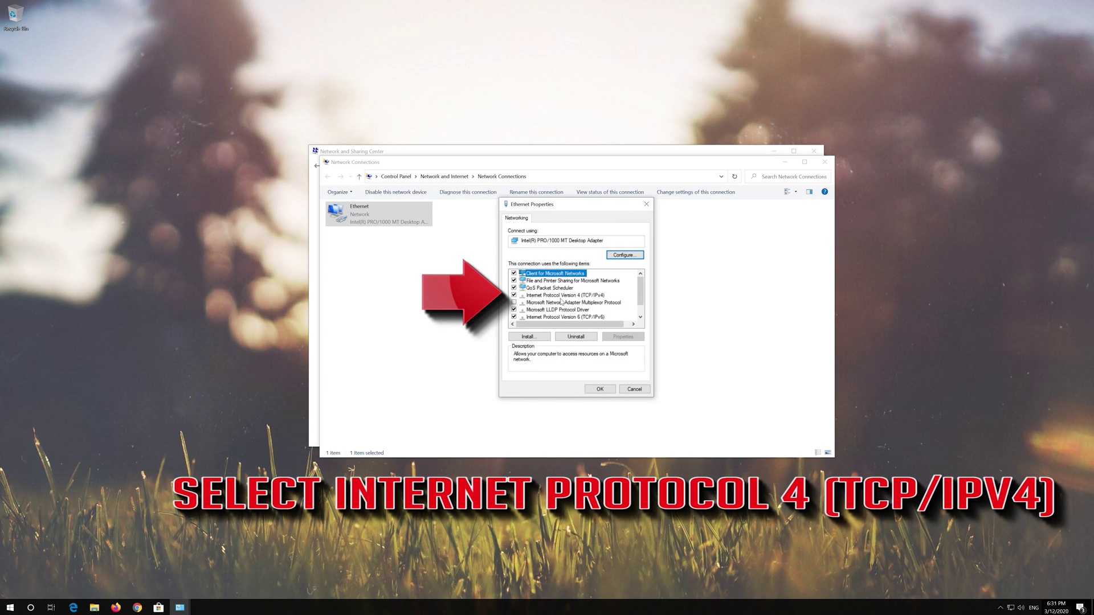
pyautogui.click(590, 295)
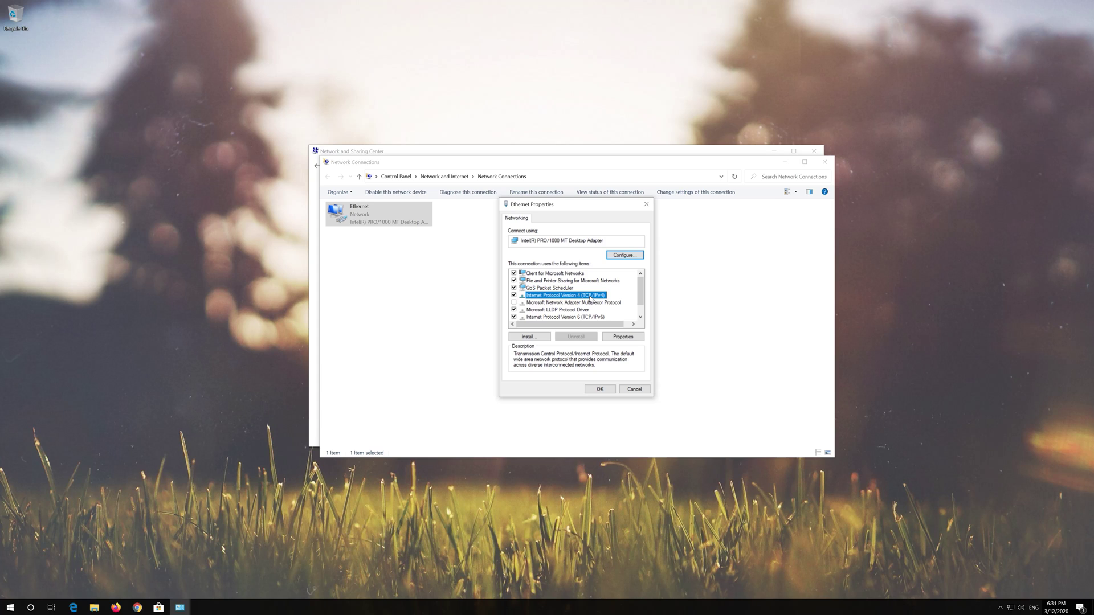
pyautogui.click(630, 341)
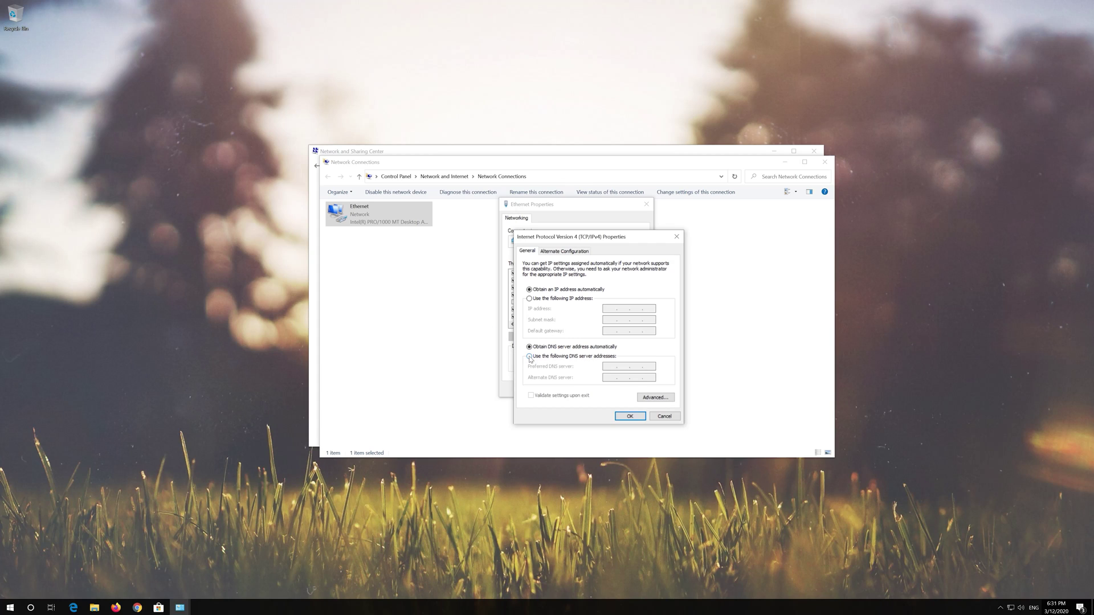
# Set preferred DNS server 1.1.1.1 and alternate 1.0.0.1, and save with OK
pyautogui.click(529, 357)
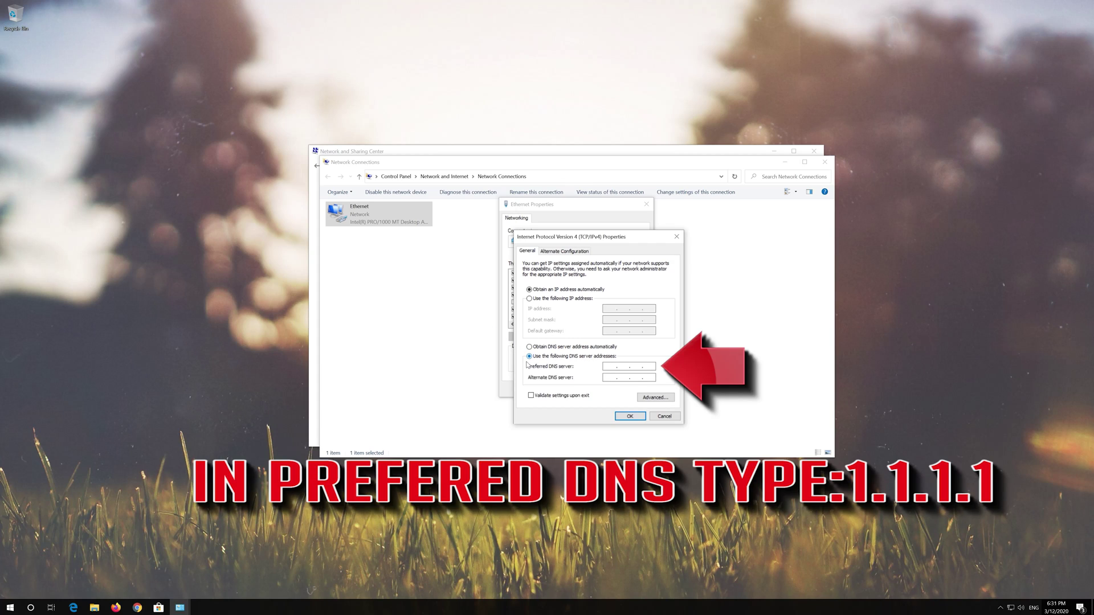
pyautogui.click(610, 367)
pyautogui.write('1.1.1.1')
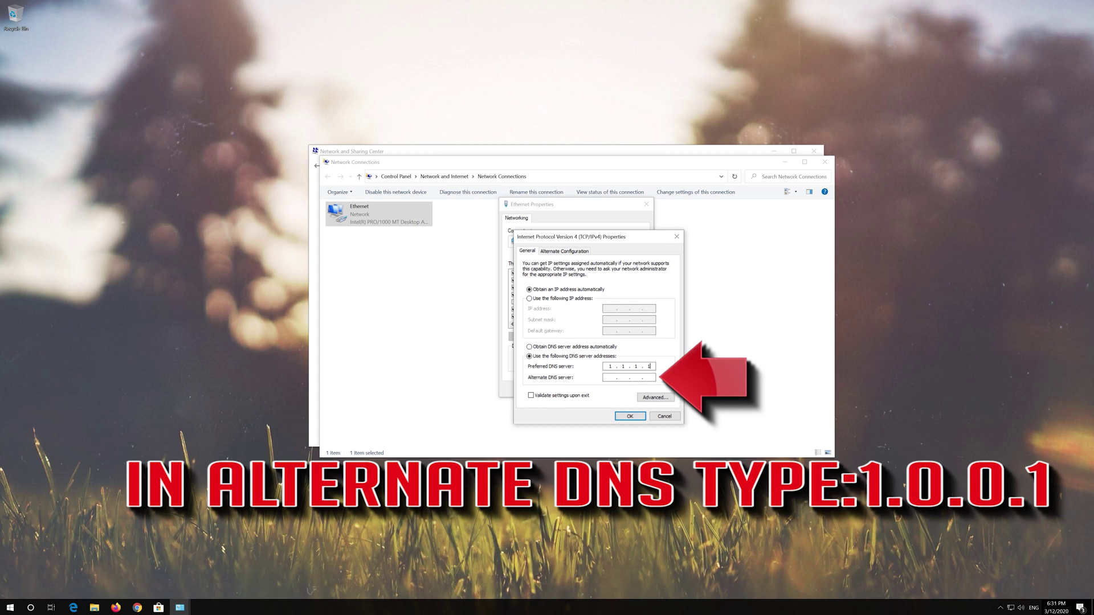
pyautogui.click(609, 377)
pyautogui.write('1.0.0.')
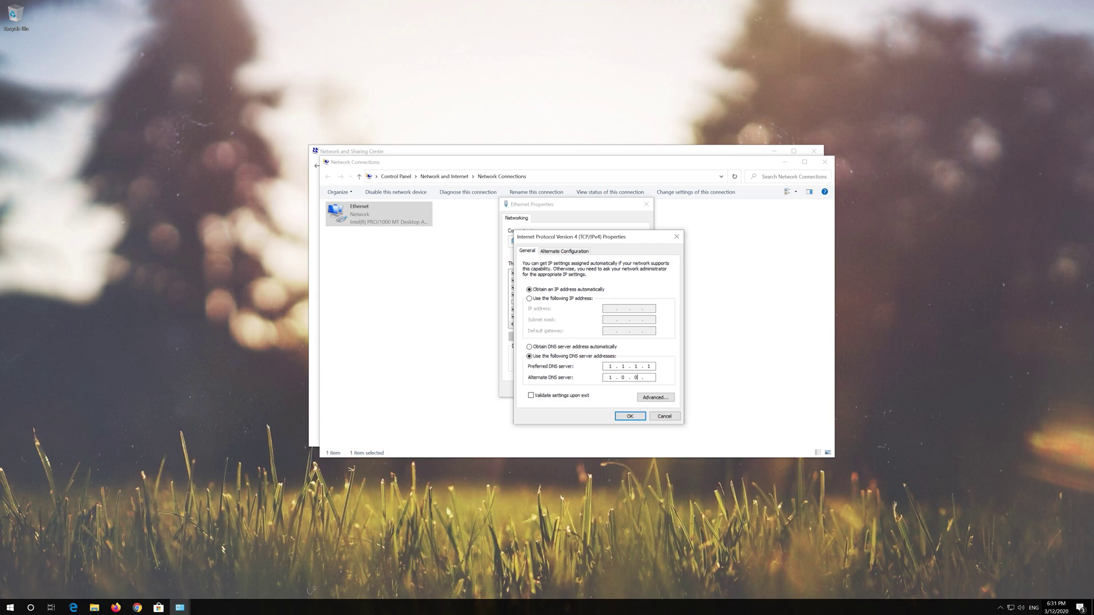
pyautogui.write('1')
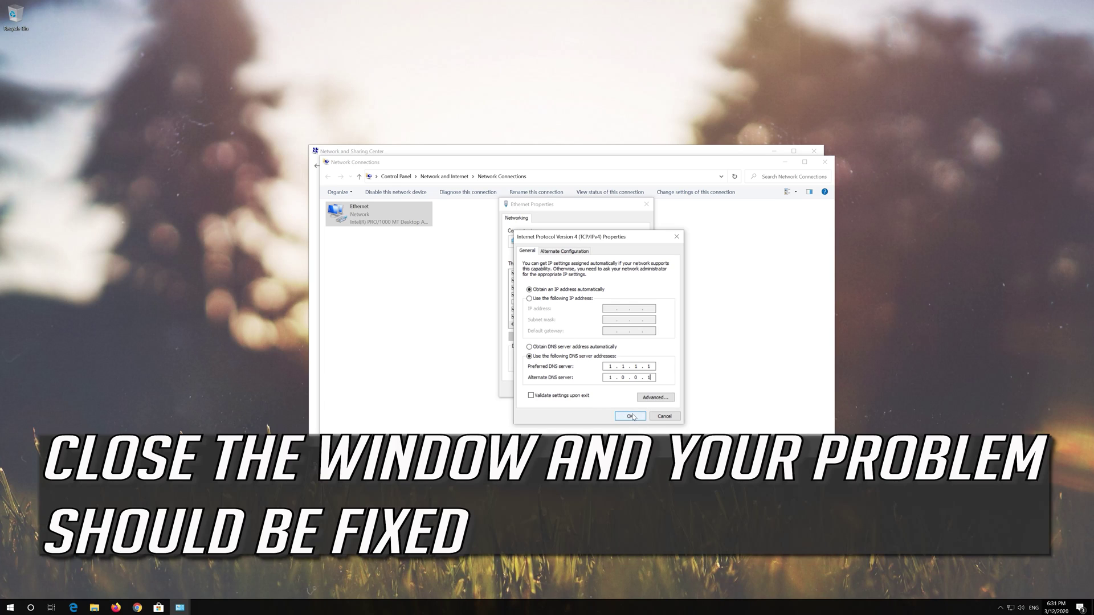
pyautogui.click(633, 417)
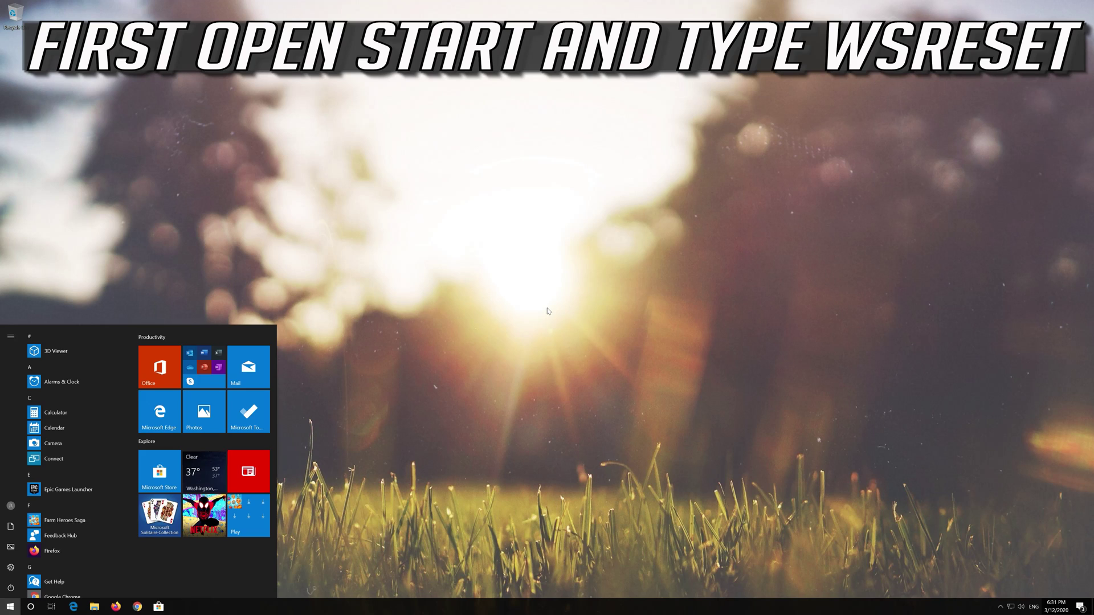
# Run wsreset to clear the Store cache, then close the relaunched Microsoft Store
pyautogui.write('wsreset')
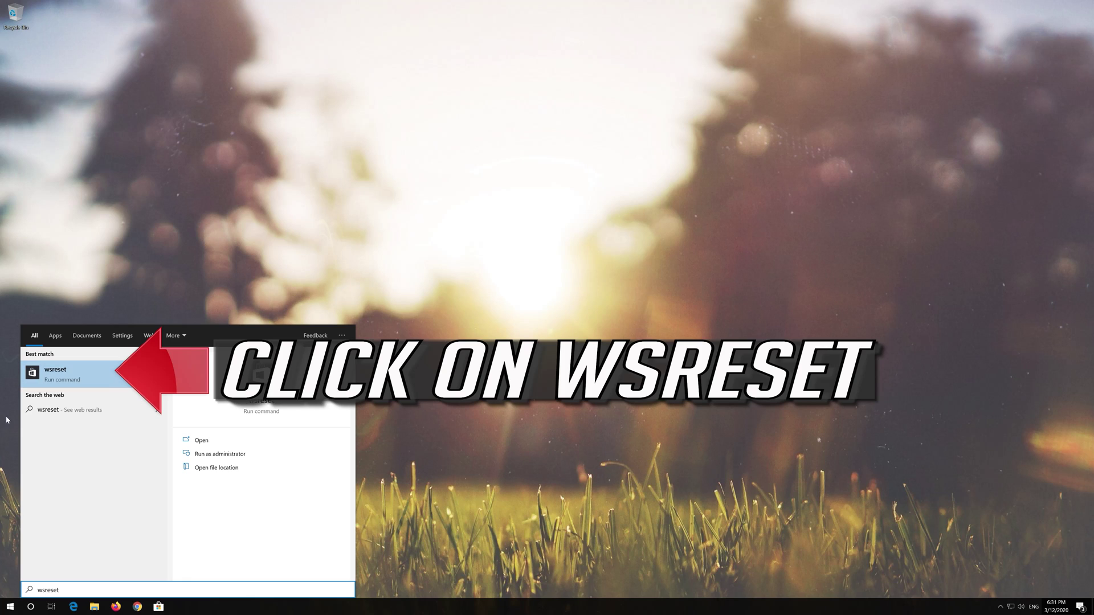
pyautogui.click(112, 374)
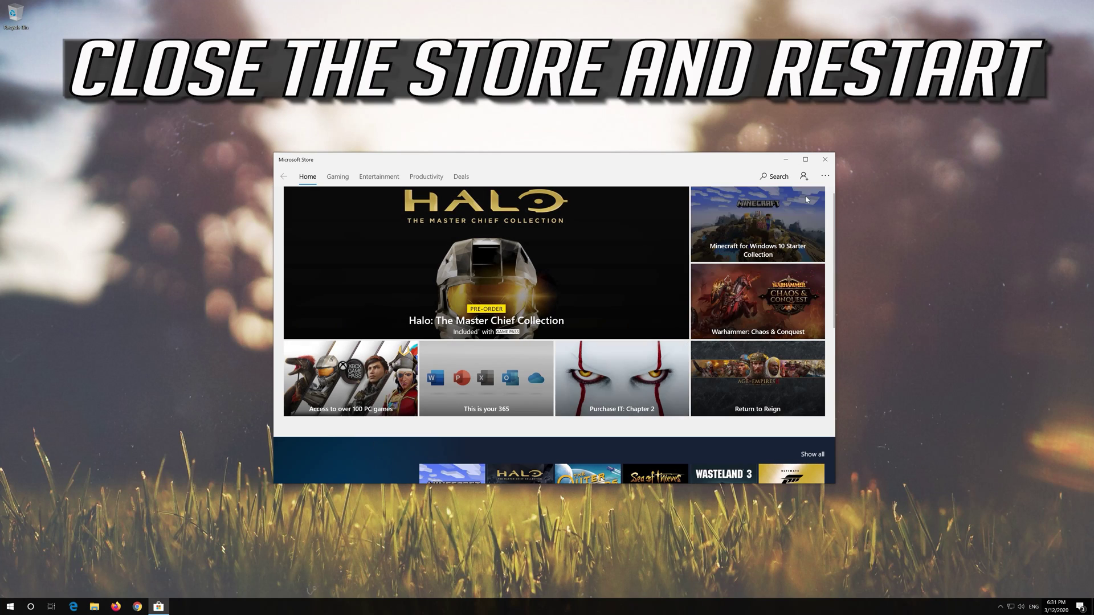
pyautogui.click(824, 163)
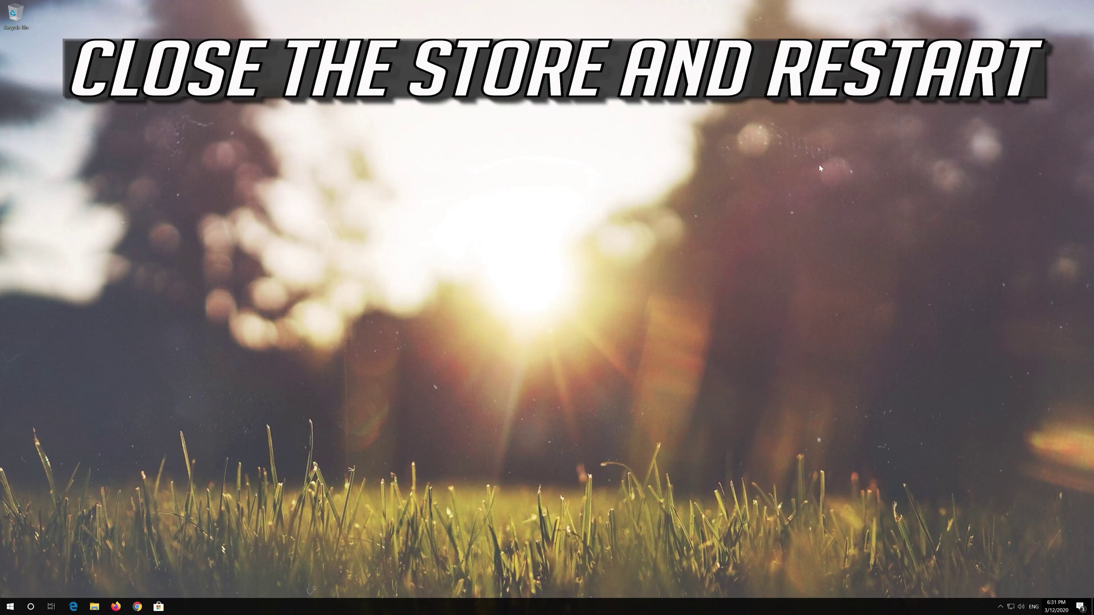
pyautogui.click(9, 607)
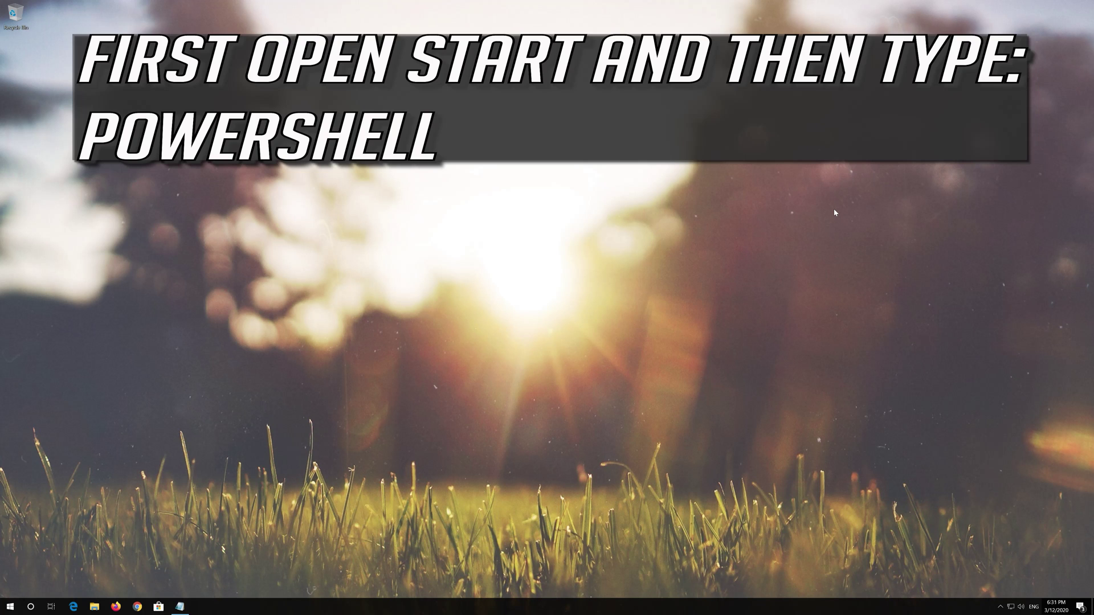
# Search Start for powershell and run Windows PowerShell as administrator
pyautogui.press('super')
pyautogui.write('pow')
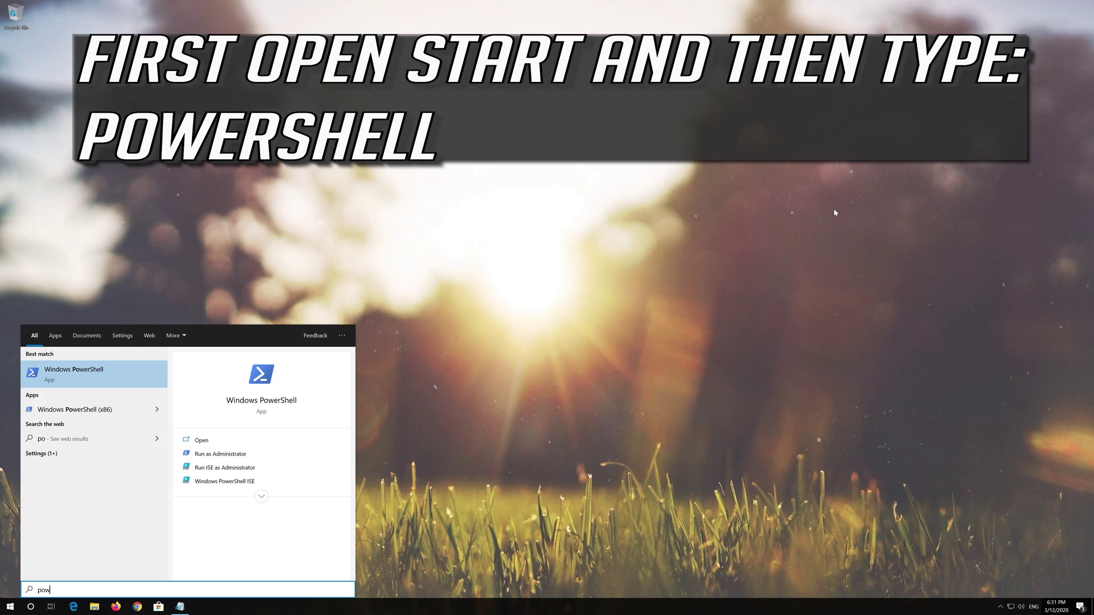
pyautogui.write('ershell')
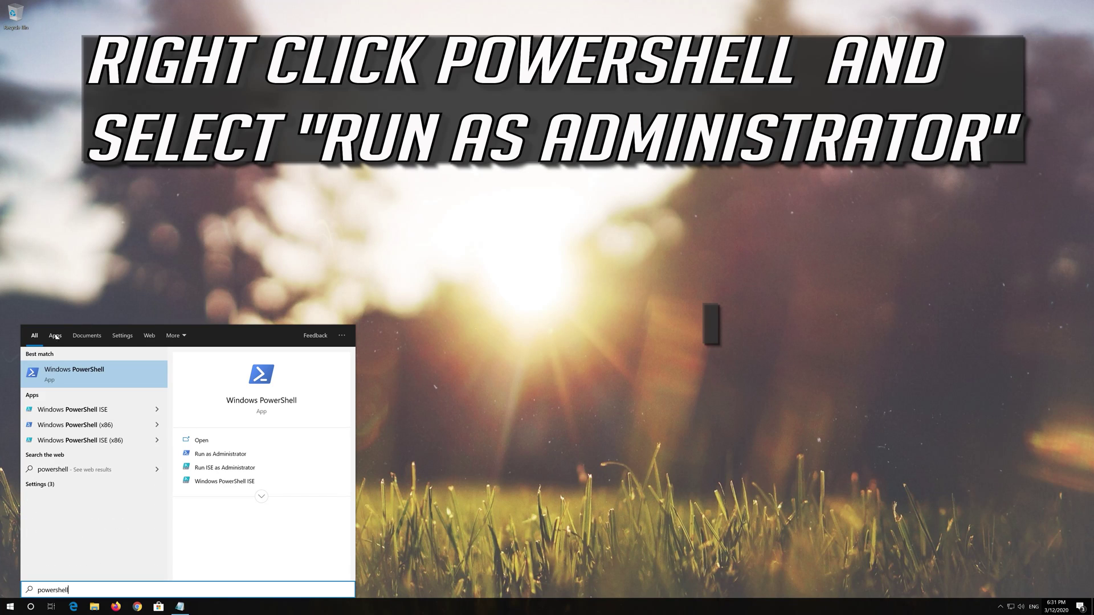
pyautogui.rightClick(85, 380)
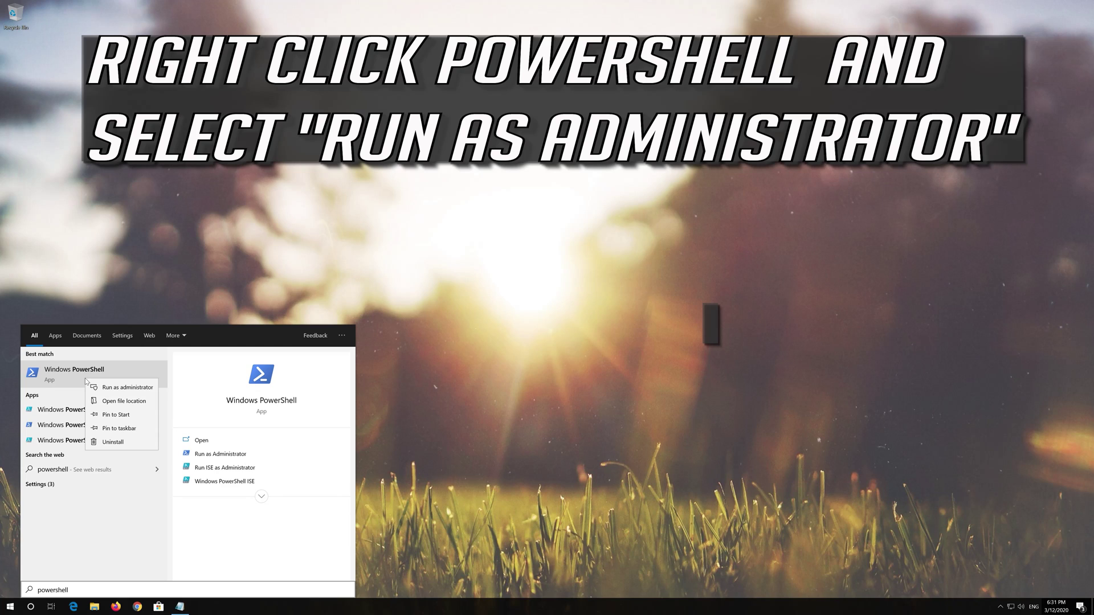
pyautogui.click(128, 389)
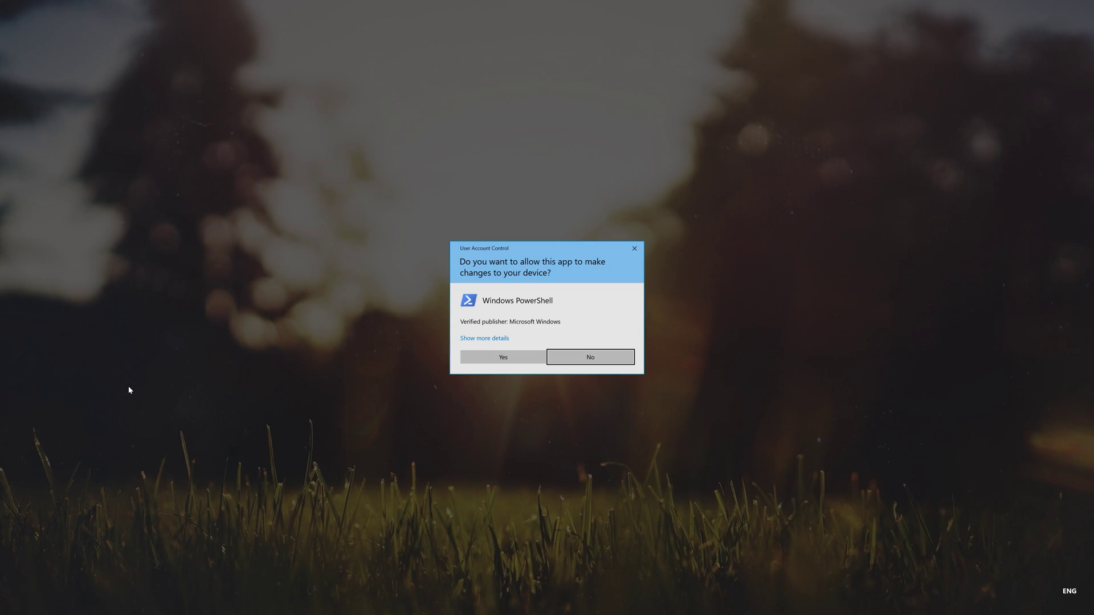
# Approve the UAC prompt for PowerShell and bring the Notepad re-registration script forward
pyautogui.click(504, 358)
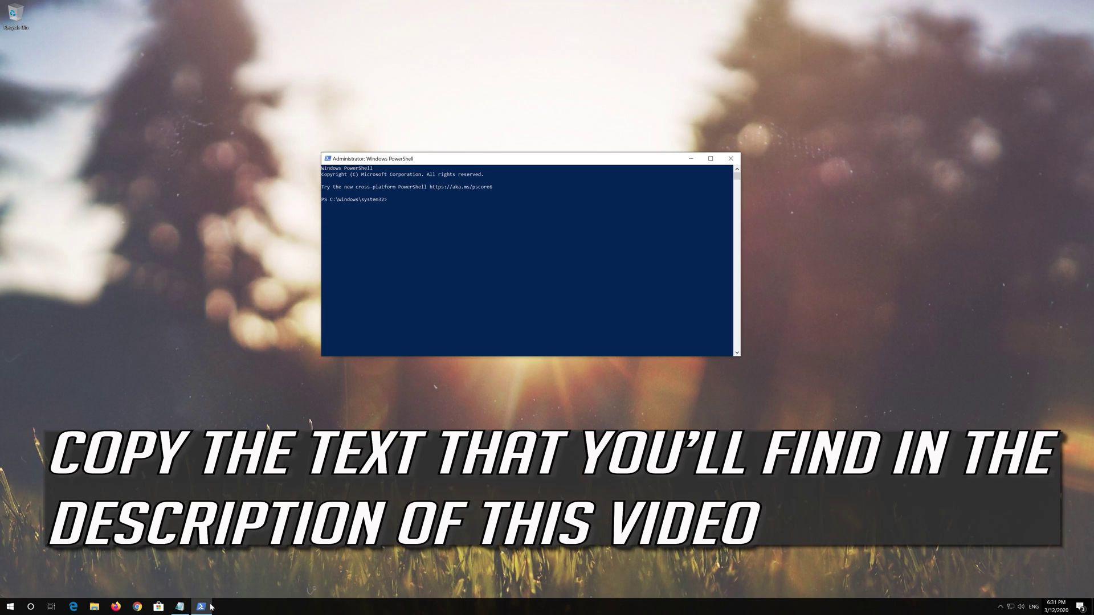
pyautogui.click(180, 607)
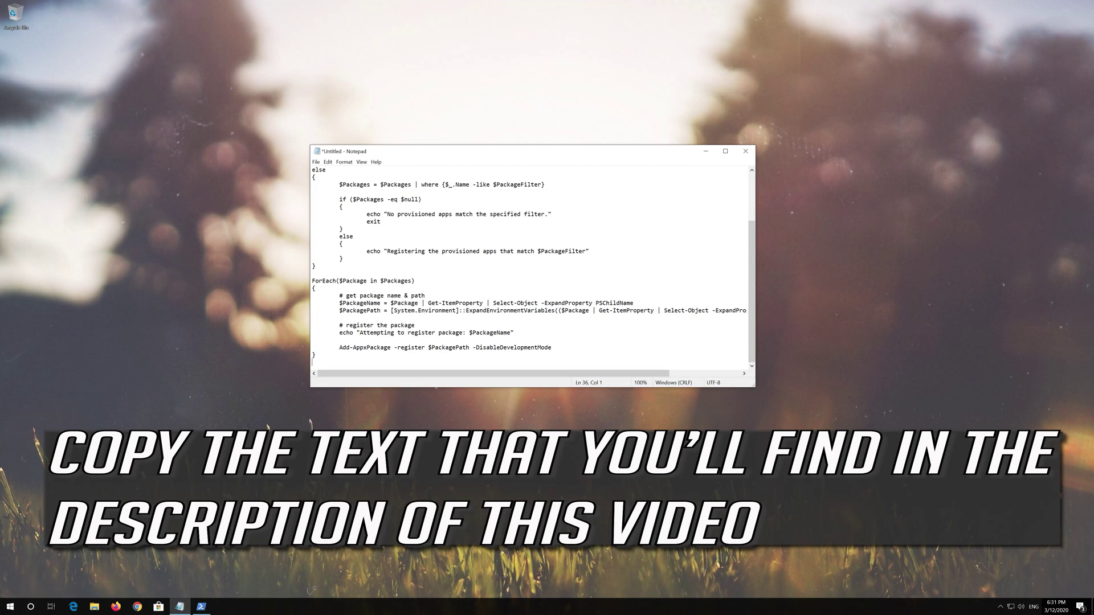
# Copy the entire Add-AppxPackage re-register script from Notepad, then minimize Notepad
pyautogui.moveTo(316, 355); pyautogui.dragTo(276, 166)
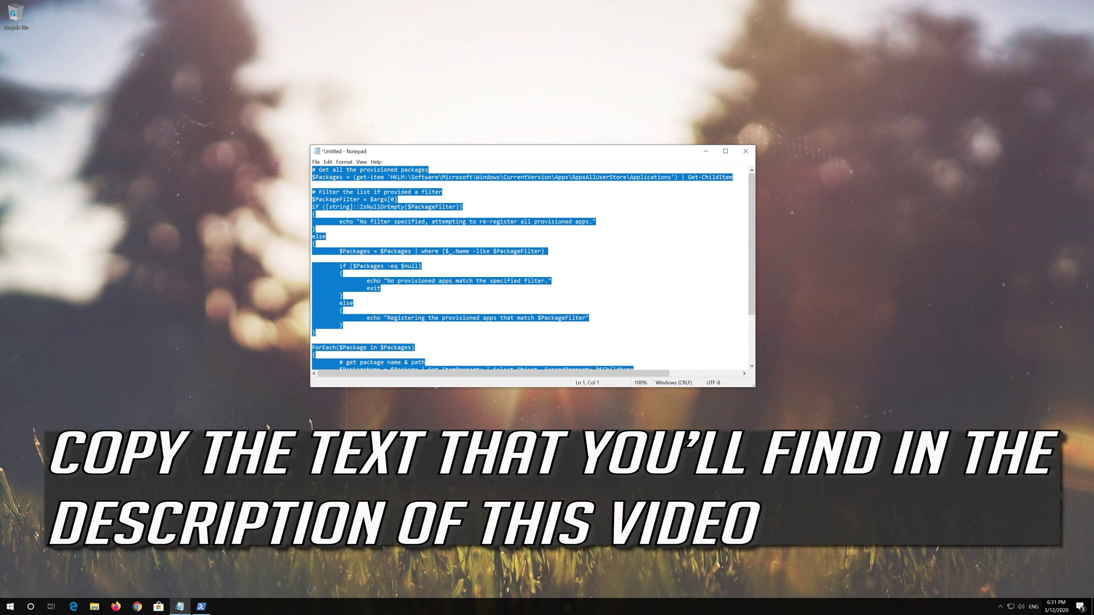
pyautogui.rightClick(417, 183)
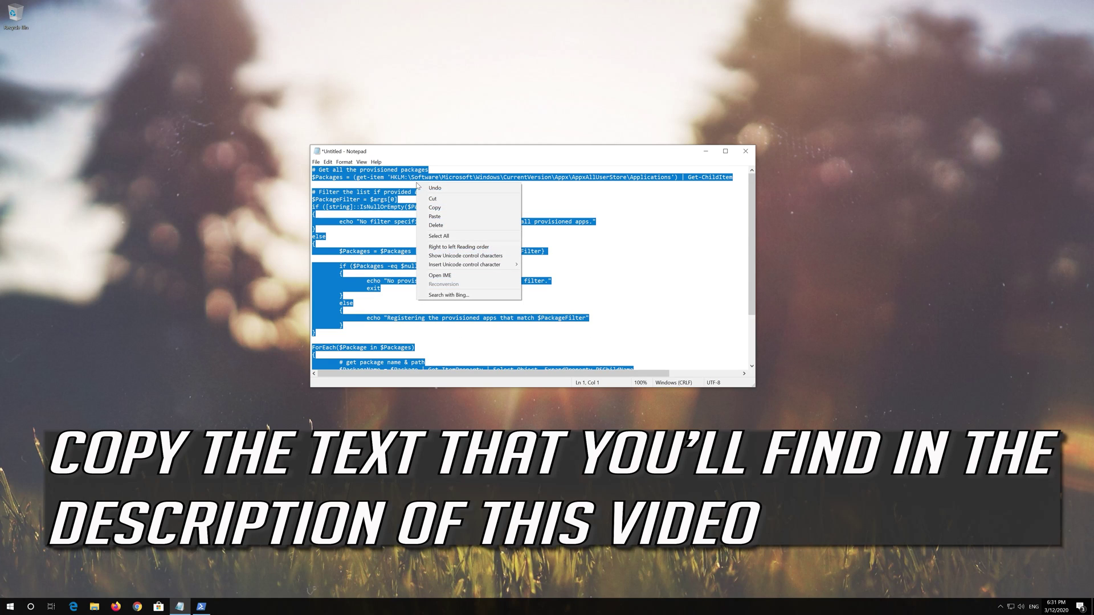
pyautogui.click(434, 208)
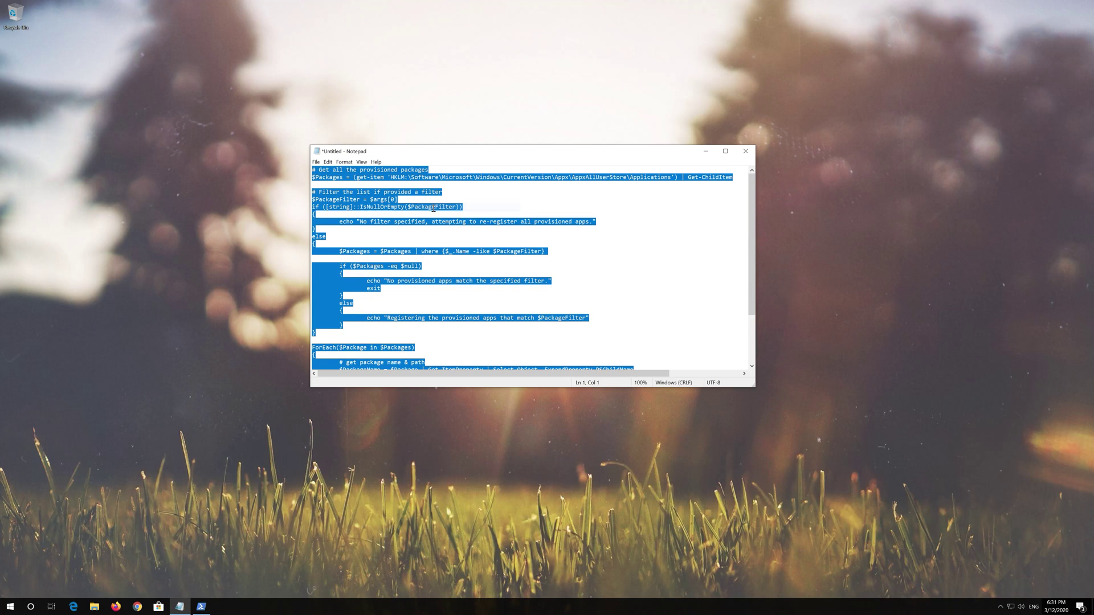
pyautogui.click(711, 155)
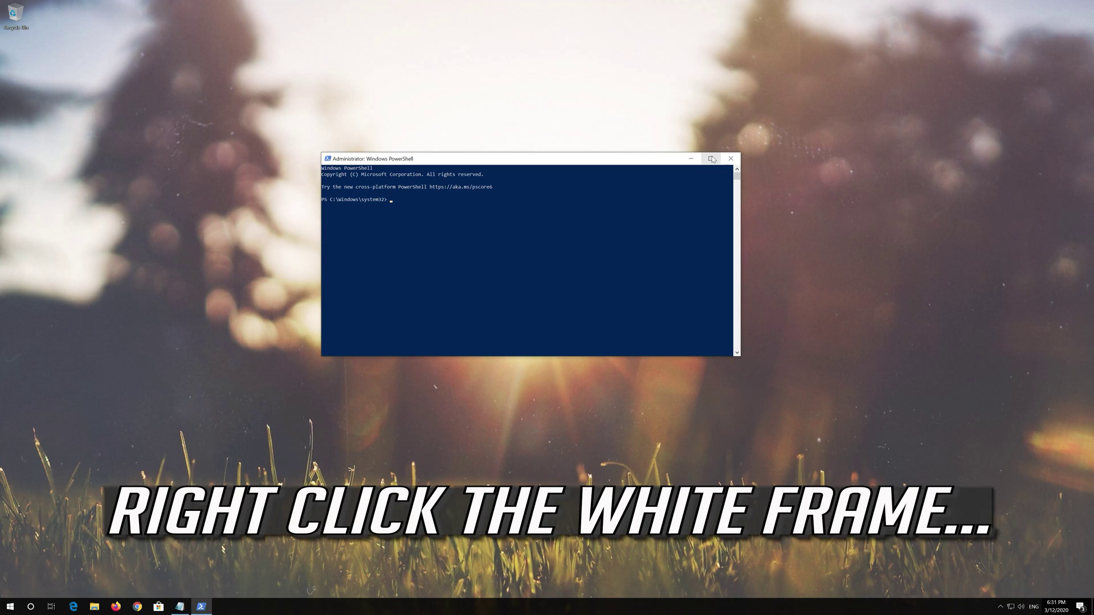
# Paste the re-registration script into the elevated PowerShell window and run it
pyautogui.rightClick(510, 159)
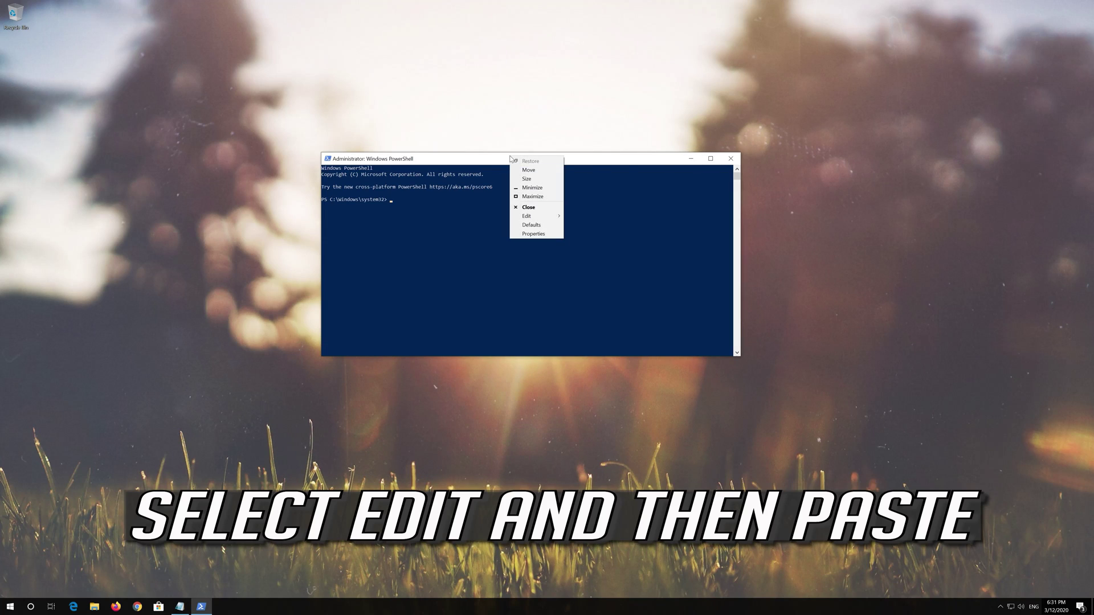
pyautogui.moveTo(522, 219)
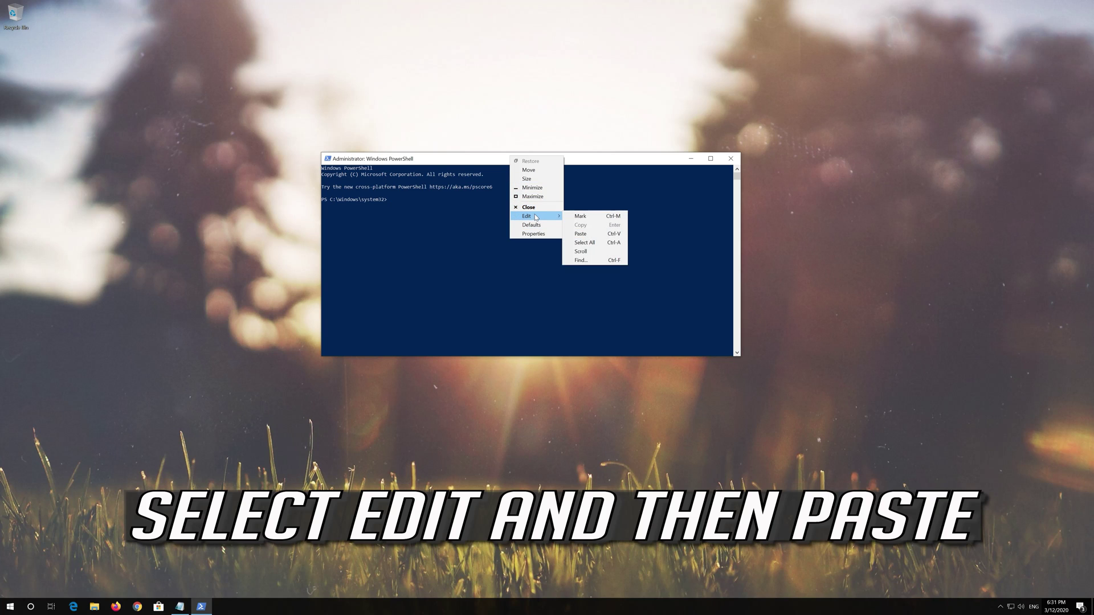
pyautogui.click(602, 235)
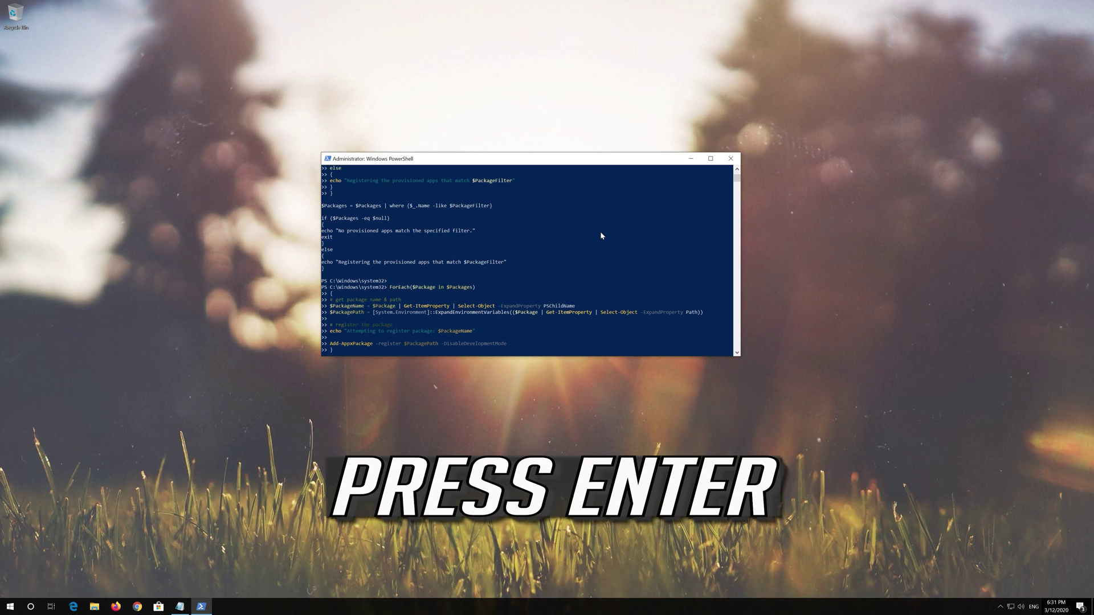
pyautogui.press('Return')
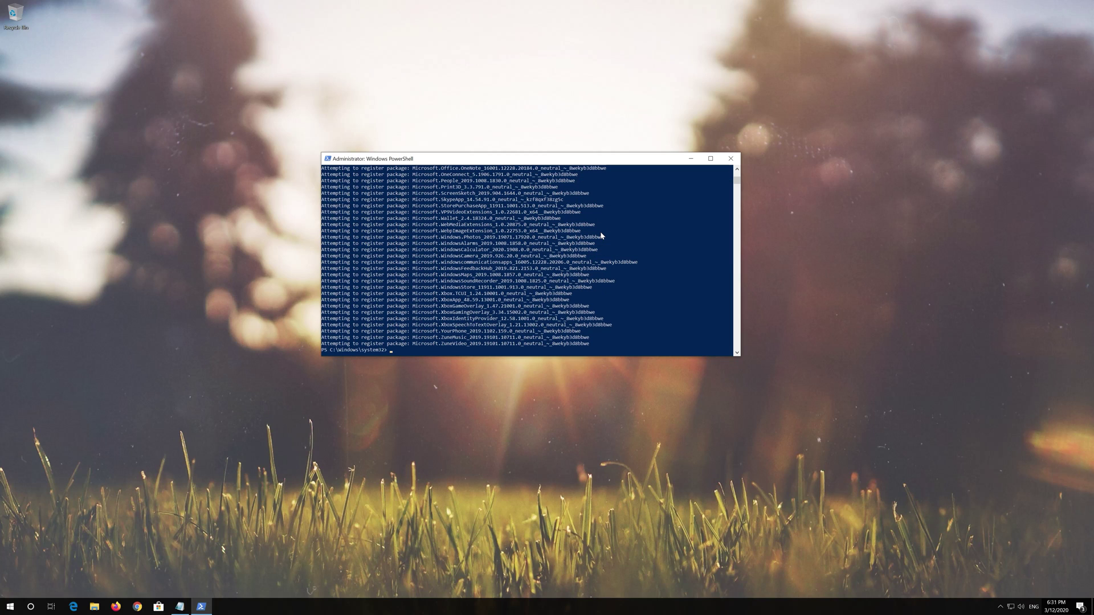
# Exit PowerShell with the exit command once the packages are registered
pyautogui.write('exit')
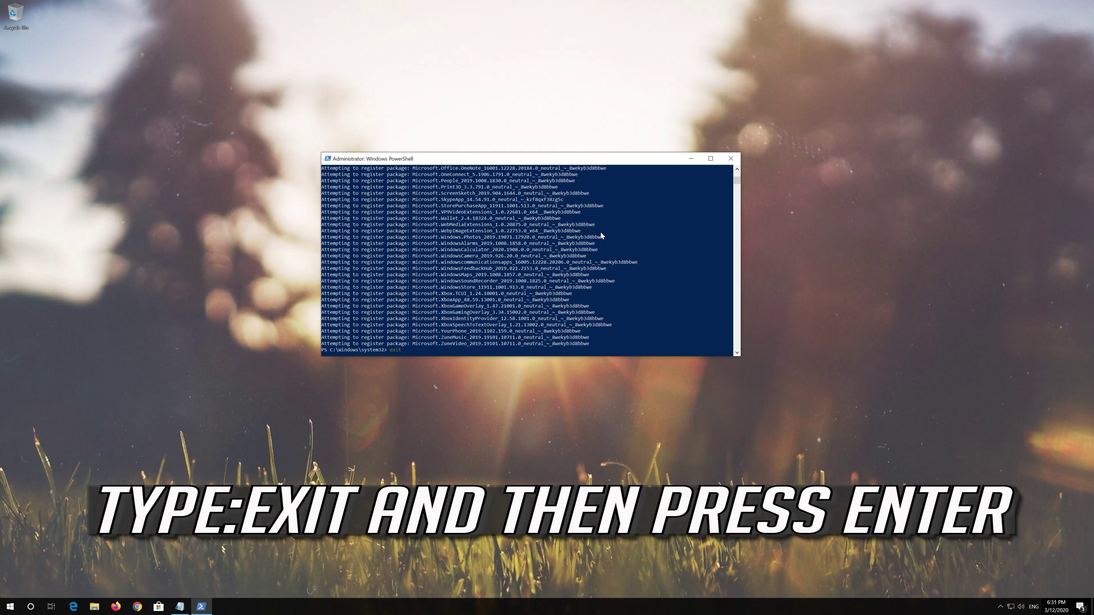
pyautogui.press('Return')
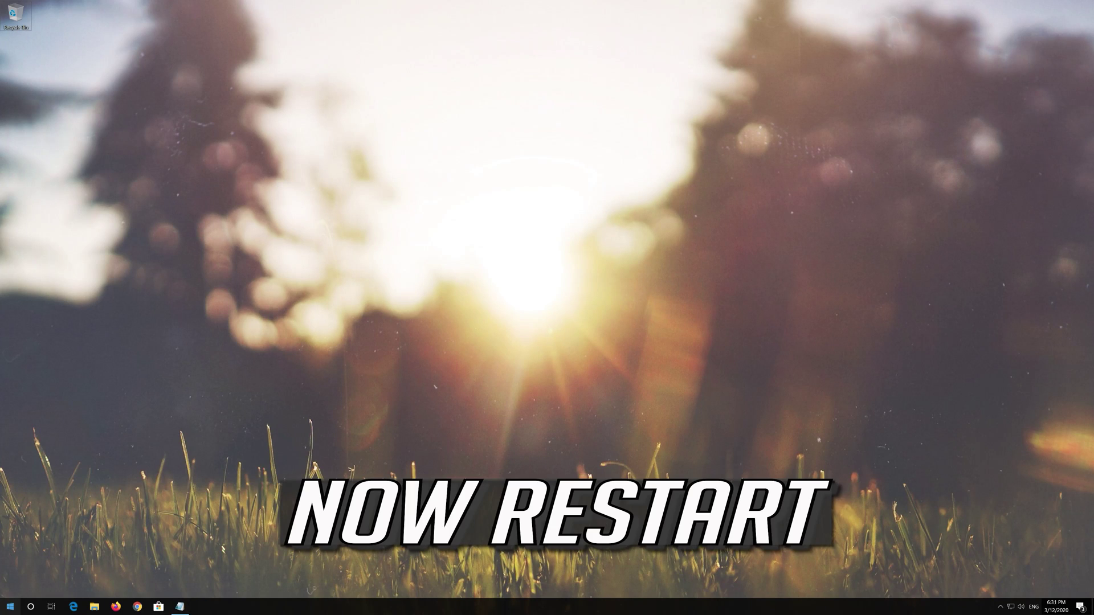
pyautogui.click(10, 606)
# Launch Microsoft Store from the taskbar to confirm it starts, then open Google Chrome
pyautogui.moveTo(9, 592)
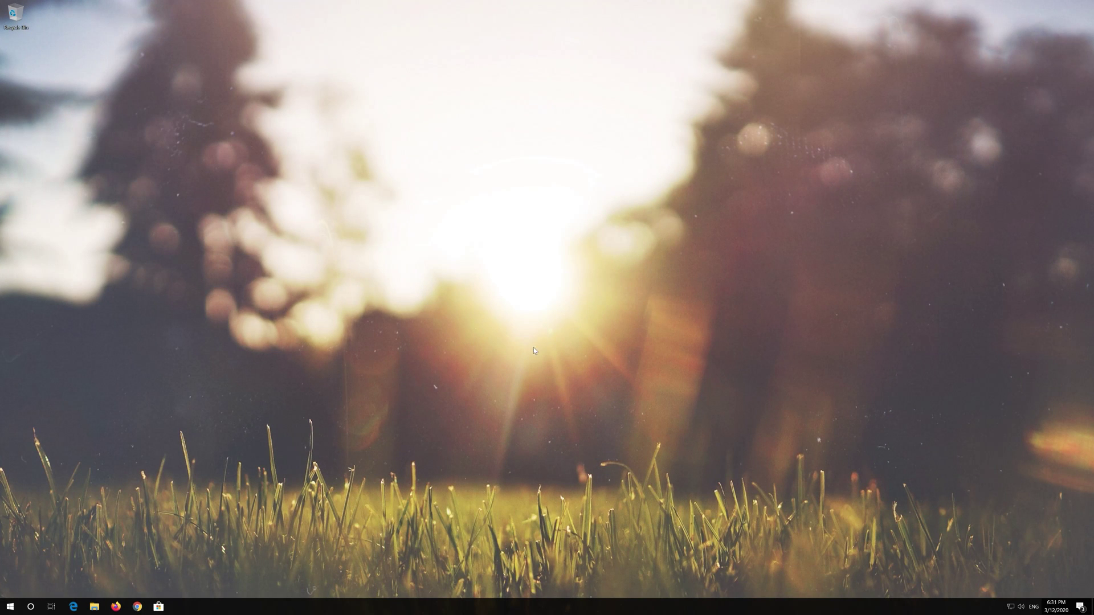
pyautogui.click(158, 607)
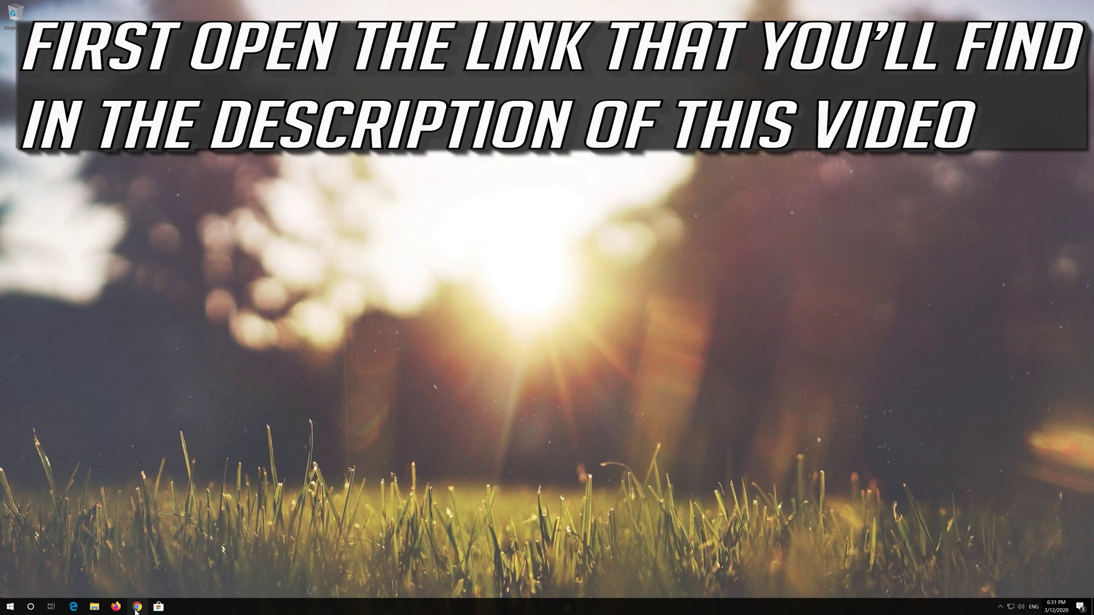
pyautogui.click(137, 606)
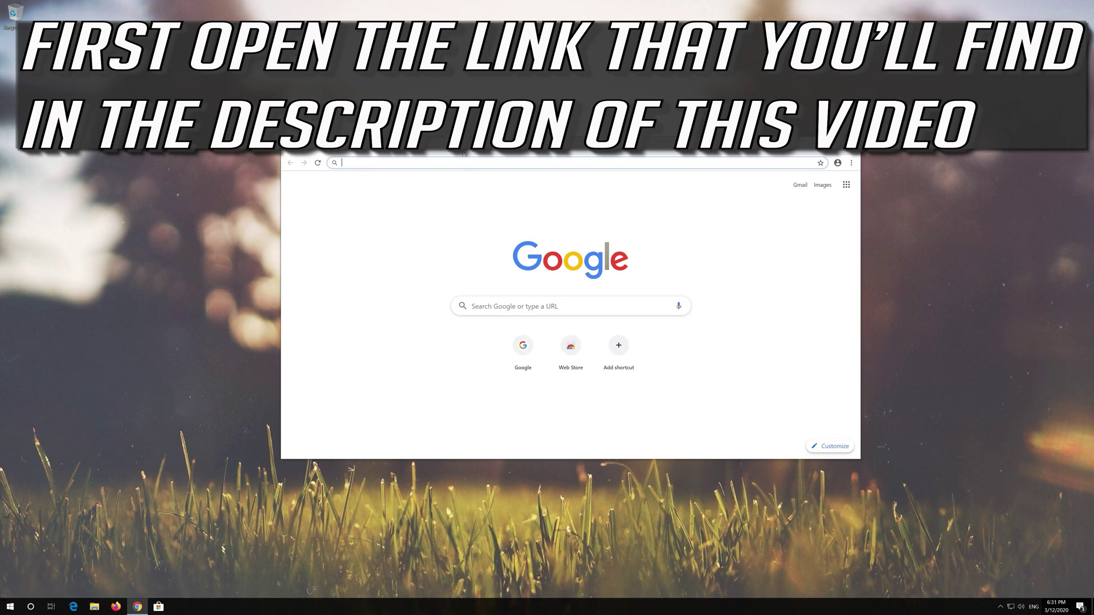
# Download the Media Creation Tool from Microsoft's Download Windows 10 page, close Chrome, and run it
pyautogui.hotkey('ctrl', 'v')
pyautogui.press('Return')
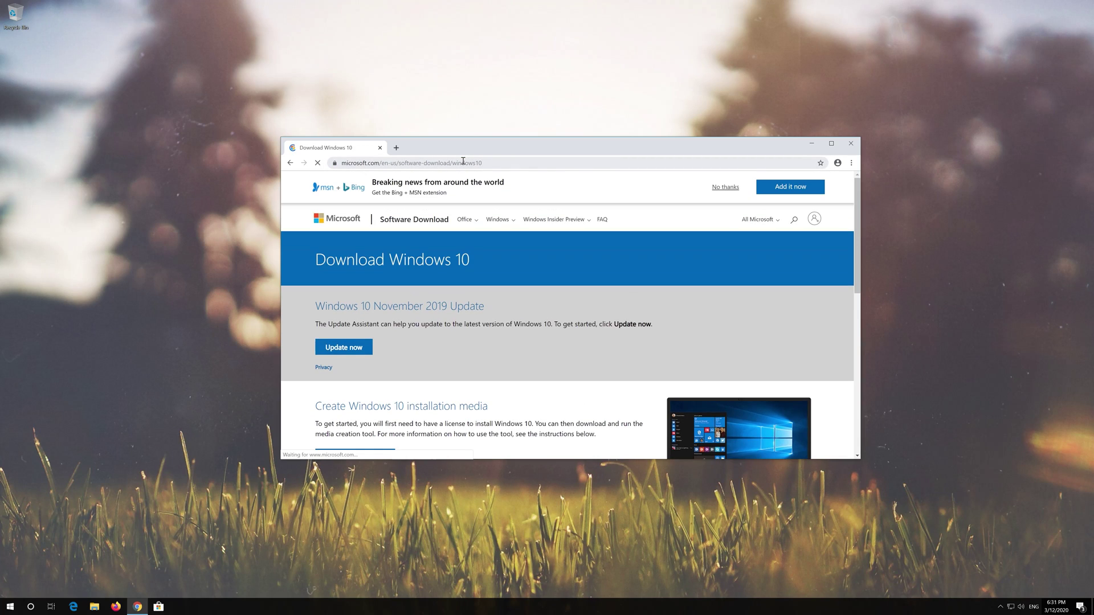
pyautogui.scroll(-1, 530, 333)
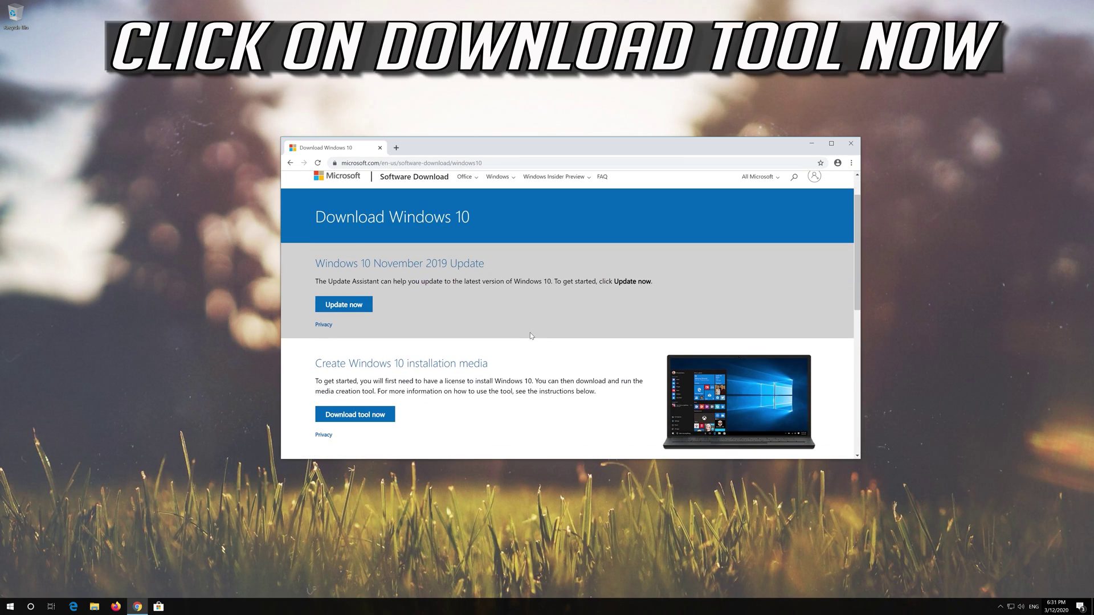
pyautogui.click(375, 415)
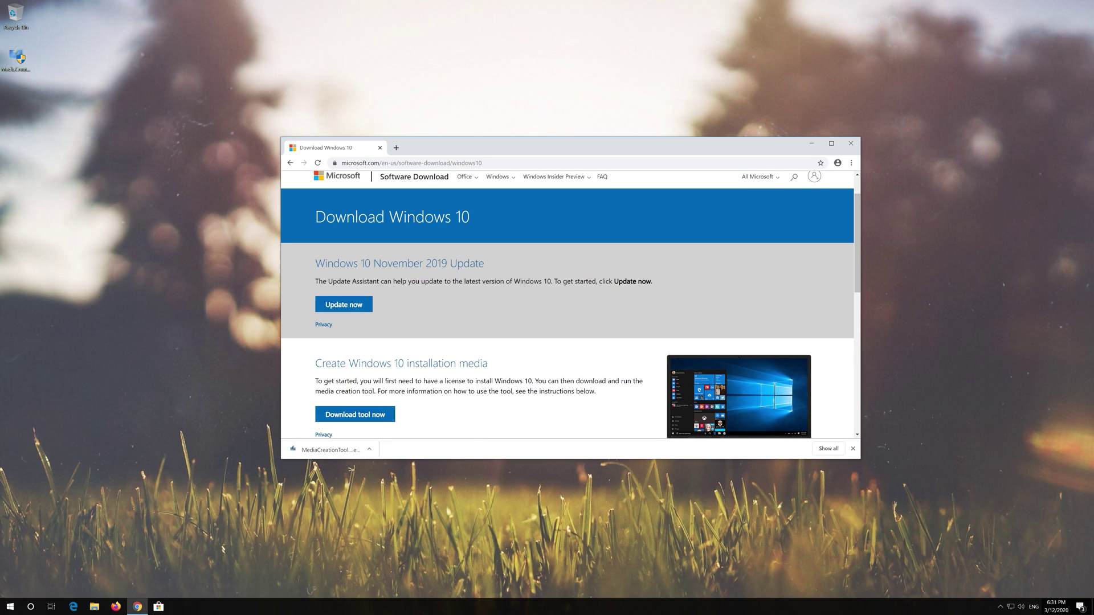
pyautogui.click(851, 144)
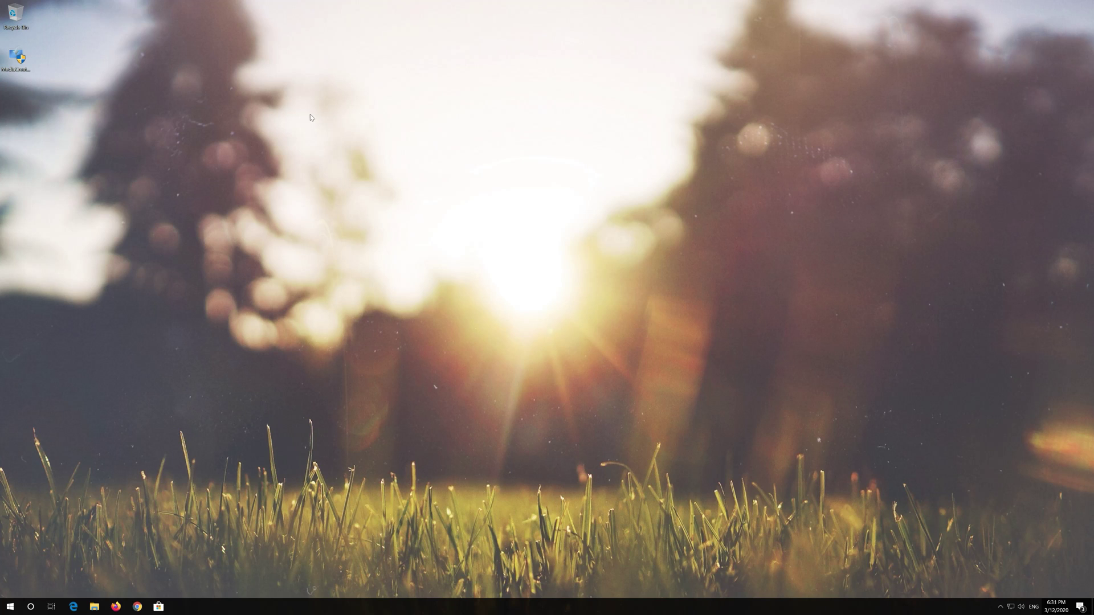
pyautogui.doubleClick(16, 67)
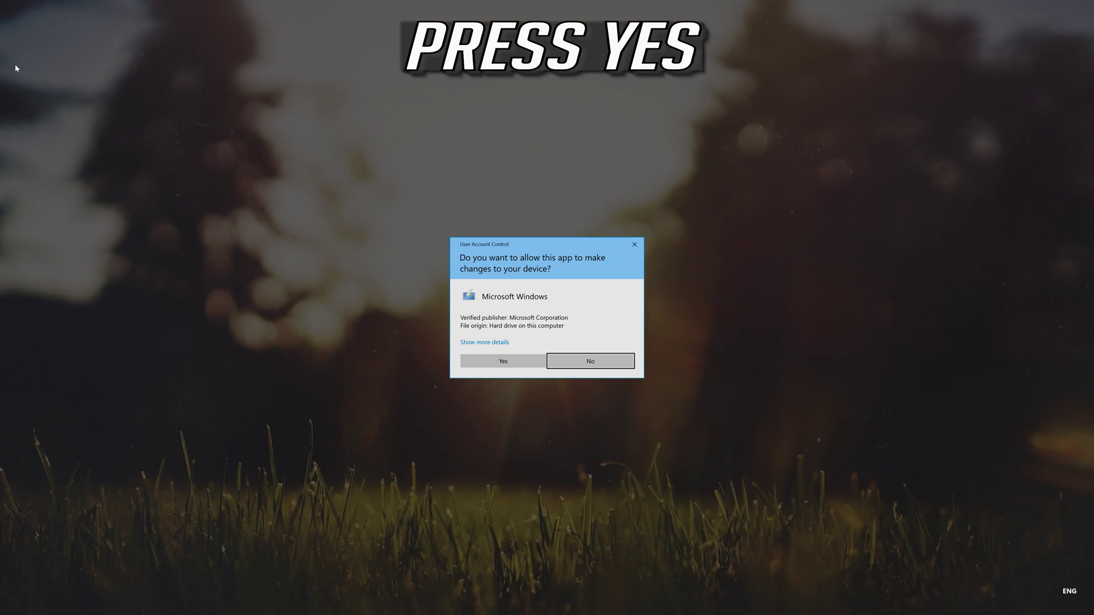
# Allow the UAC prompt, accept both license terms, and choose Upgrade this PC now
pyautogui.click(501, 363)
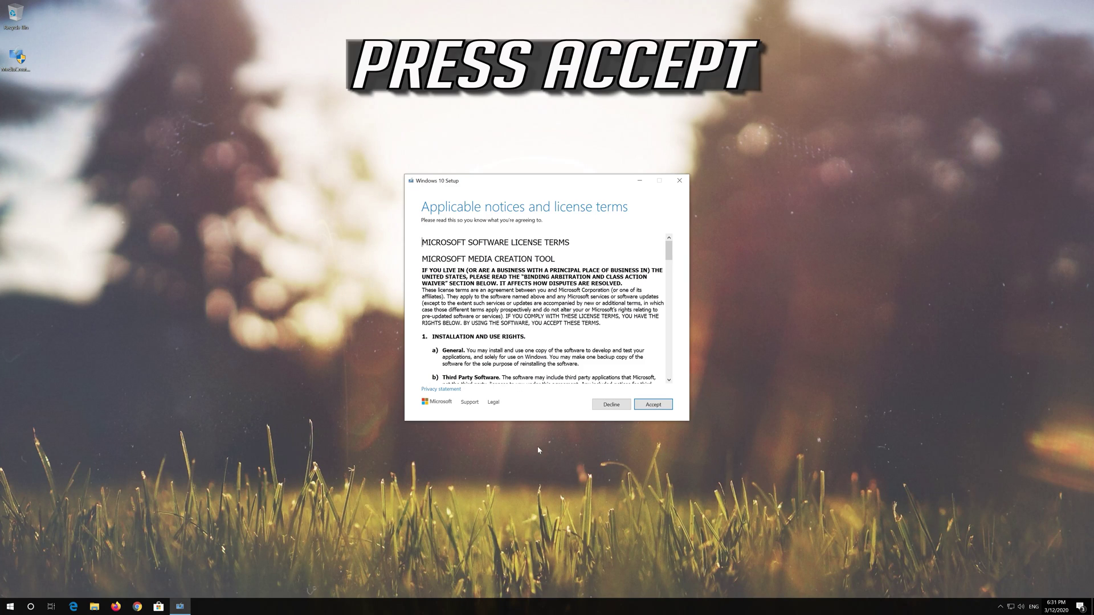
pyautogui.click(669, 405)
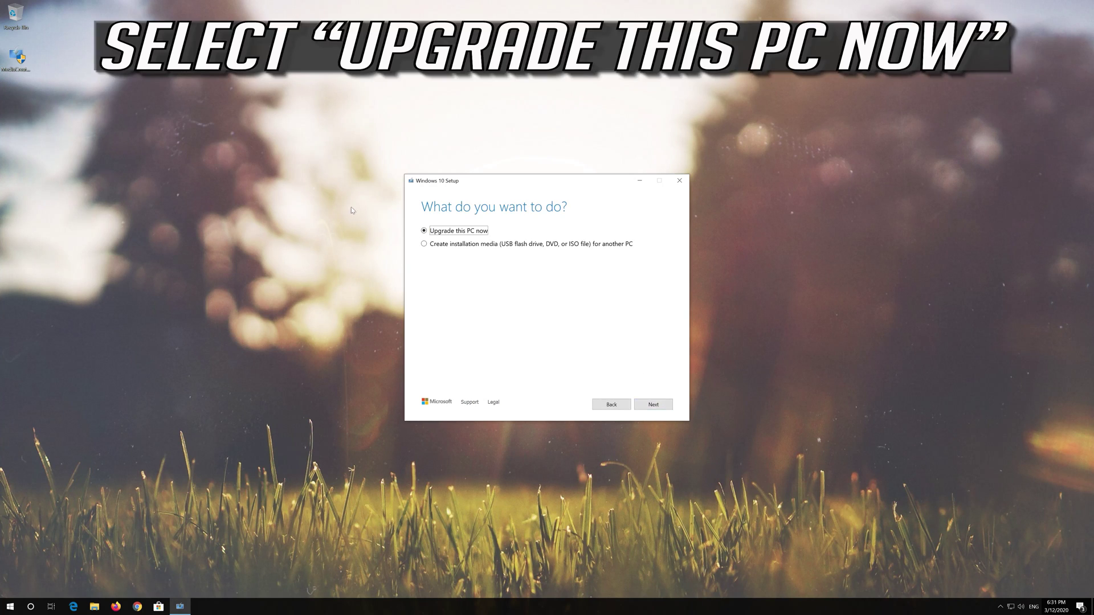
pyautogui.click(648, 410)
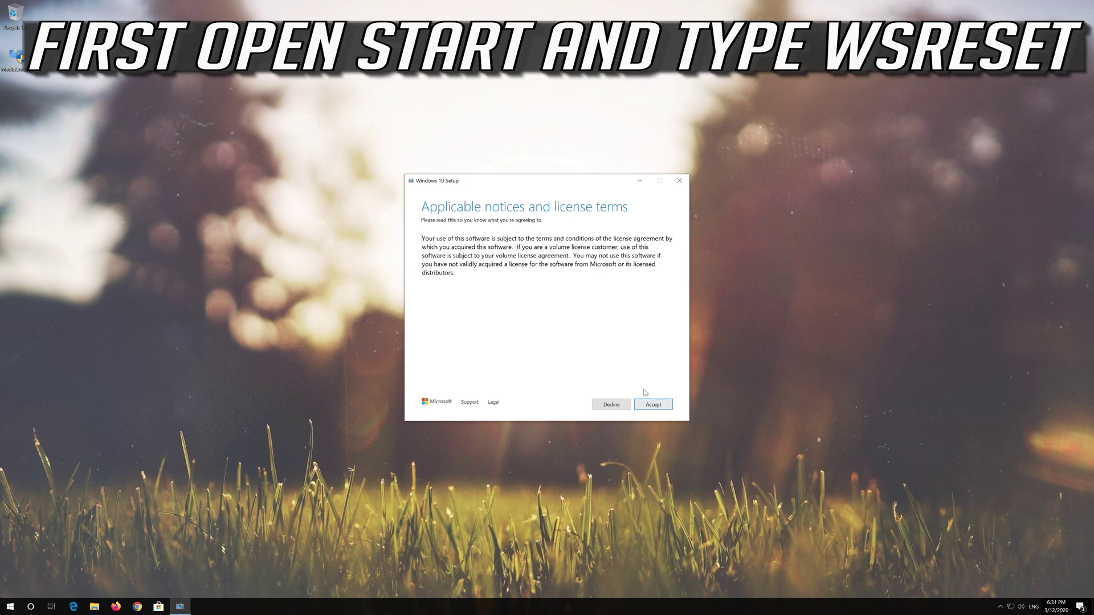
pyautogui.click(658, 399)
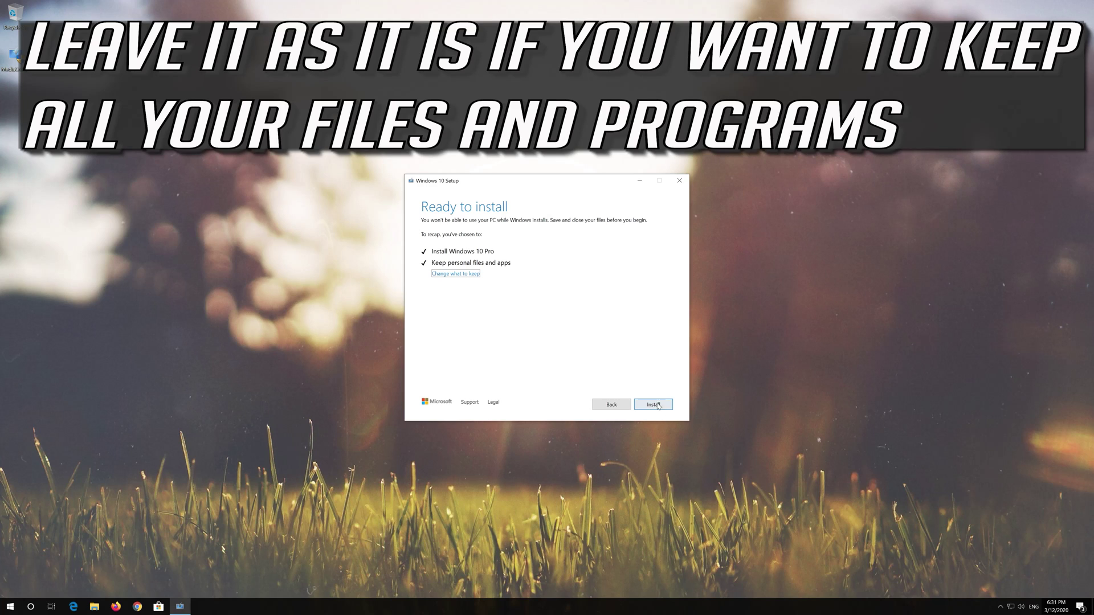
# Start the Windows 10 install keeping files and apps, then delete MediaCreationTool1909 from the desktop
pyautogui.click(652, 406)
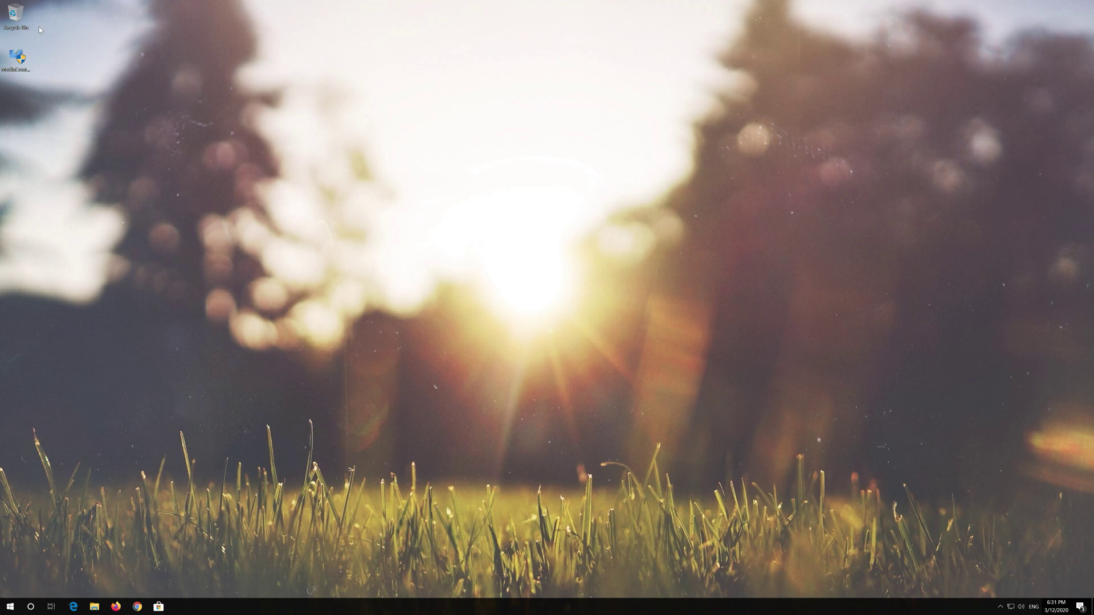
pyautogui.rightClick(12, 67)
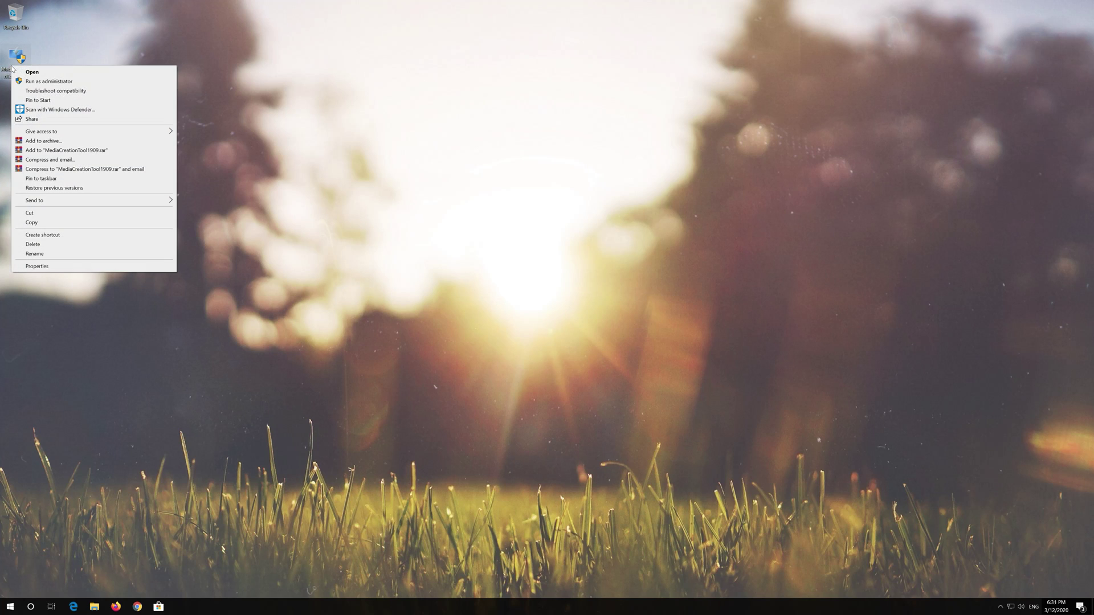
pyautogui.click(32, 245)
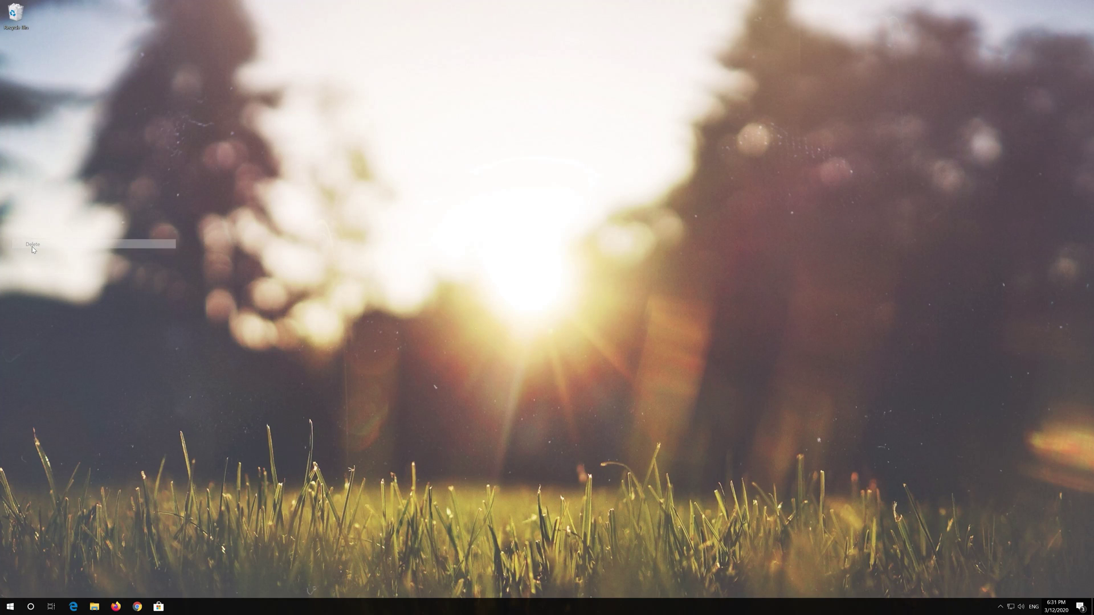
# Empty the Recycle Bin to permanently delete the MediaCreationTool1909 file
pyautogui.rightClick(12, 13)
pyautogui.click(45, 24)
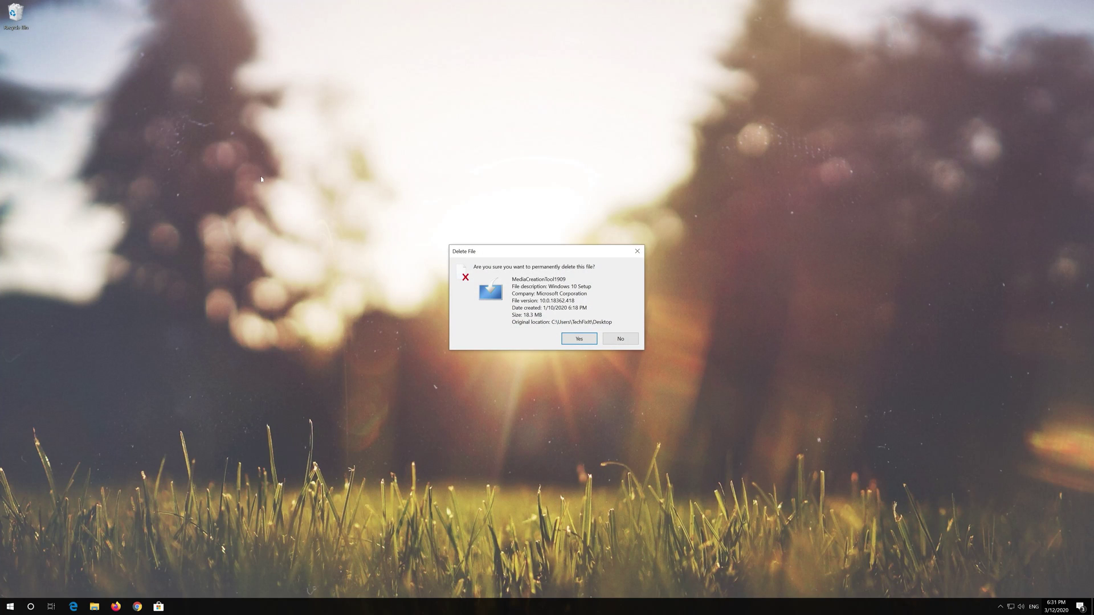
pyautogui.click(579, 338)
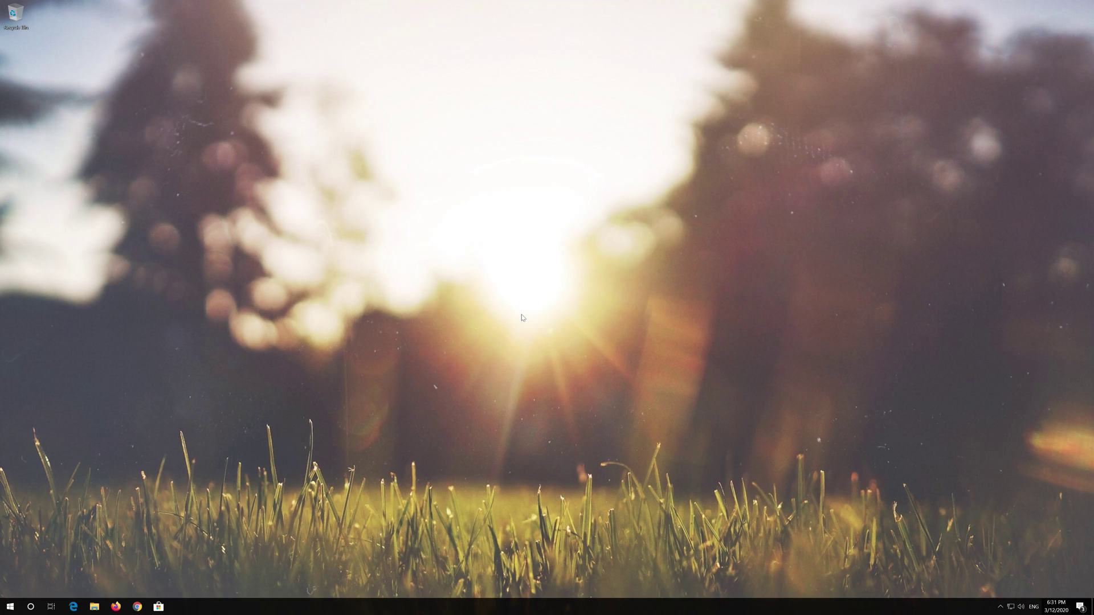
pyautogui.press('super')
# Search 'recovery option', open Recovery settings, and restart now under Advanced startup
pyautogui.write('rec')
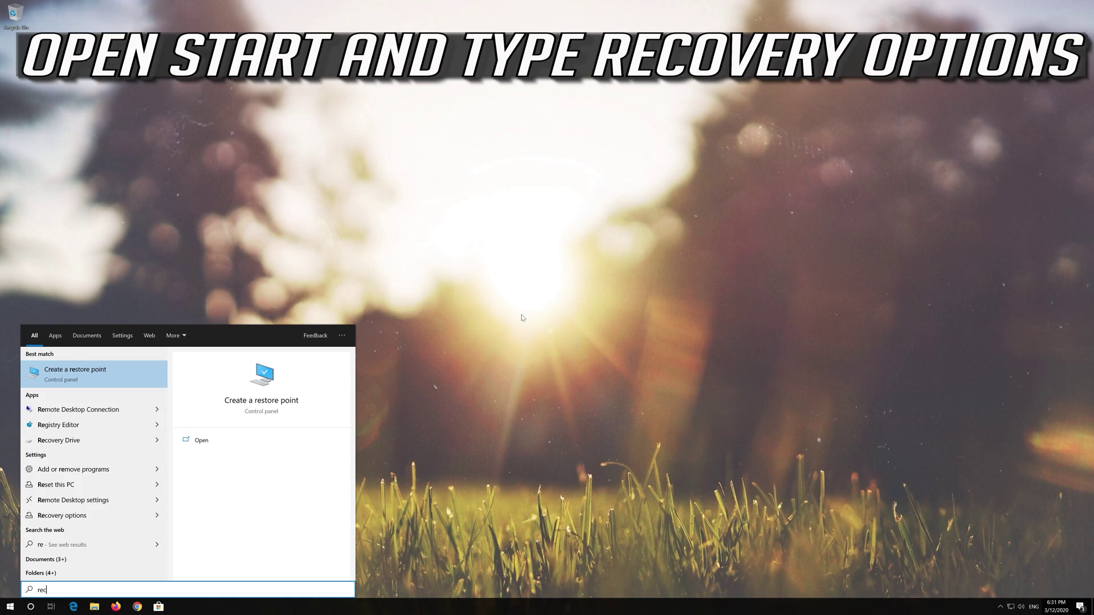
pyautogui.write('overy option')
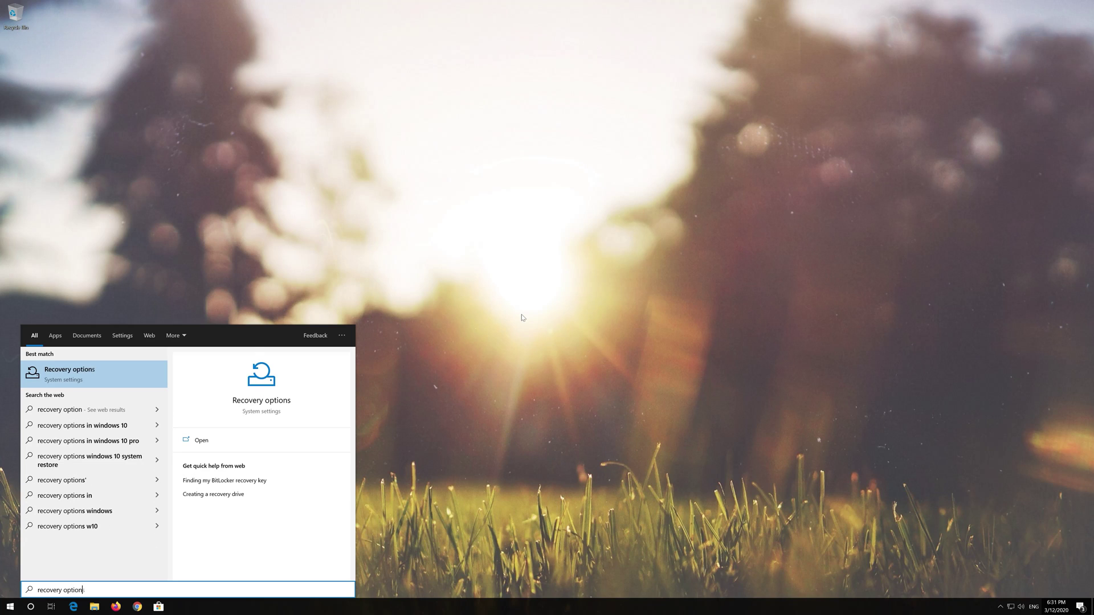
pyautogui.click(95, 378)
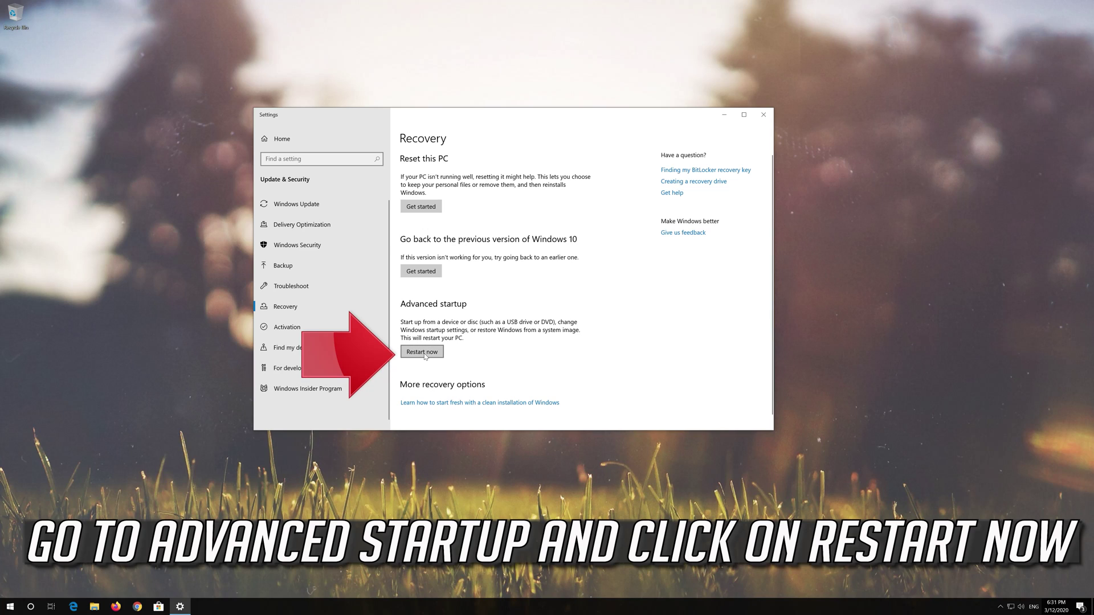
pyautogui.click(424, 355)
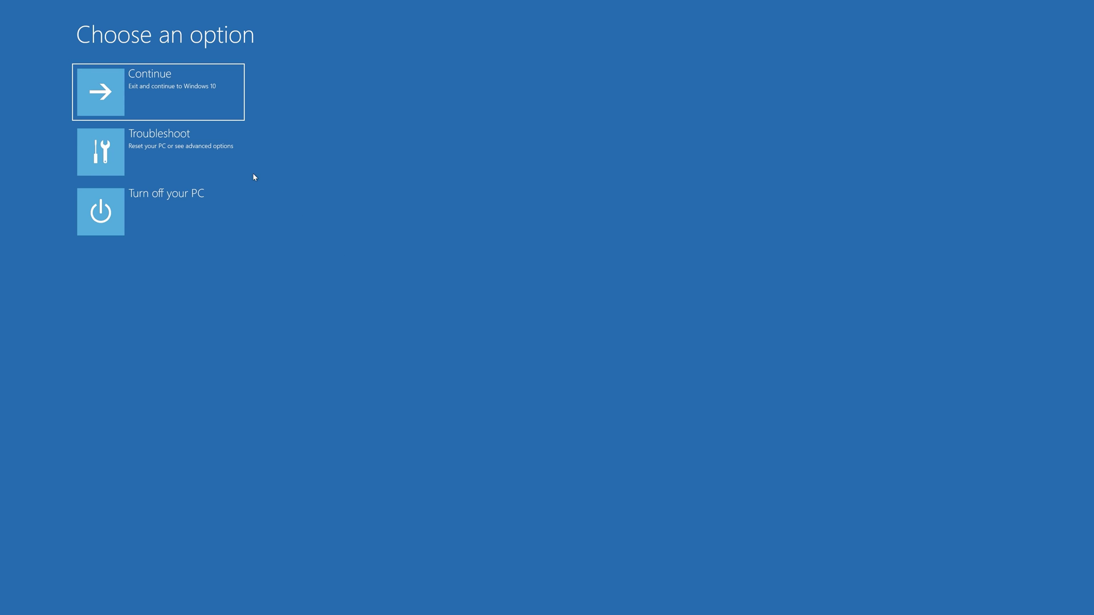
# Go to Troubleshoot, select the user account, and sign in to launch System Restore
pyautogui.click(177, 156)
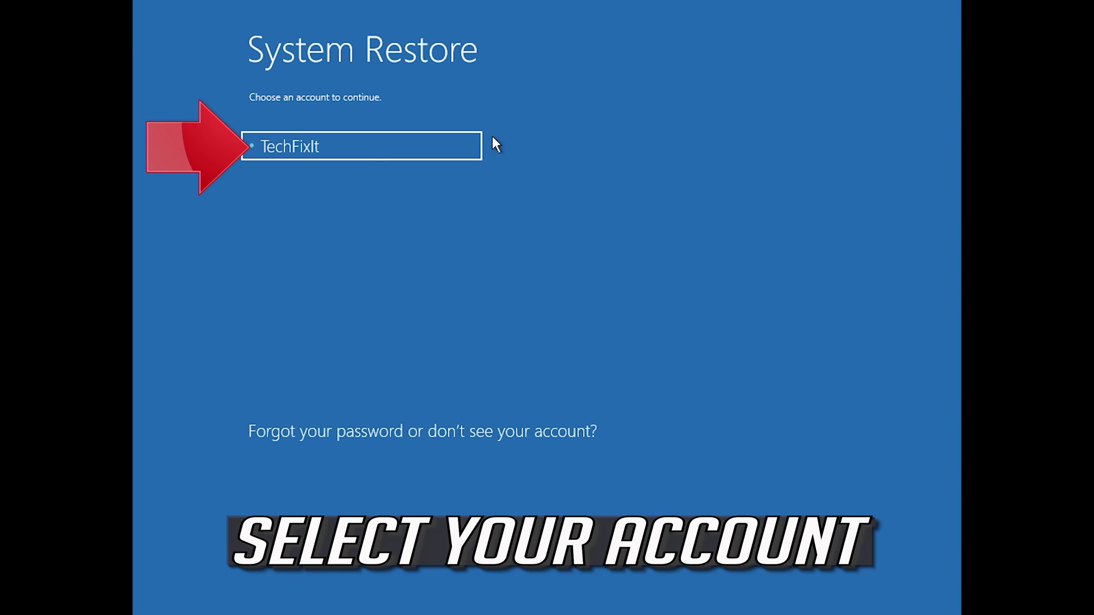
pyautogui.click(373, 147)
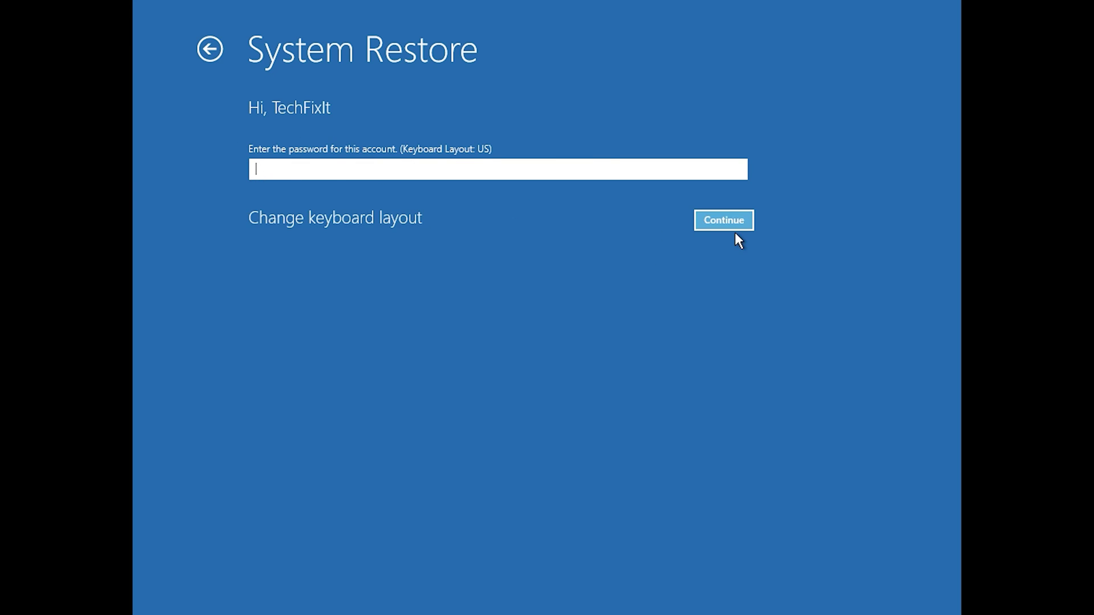
pyautogui.click(710, 221)
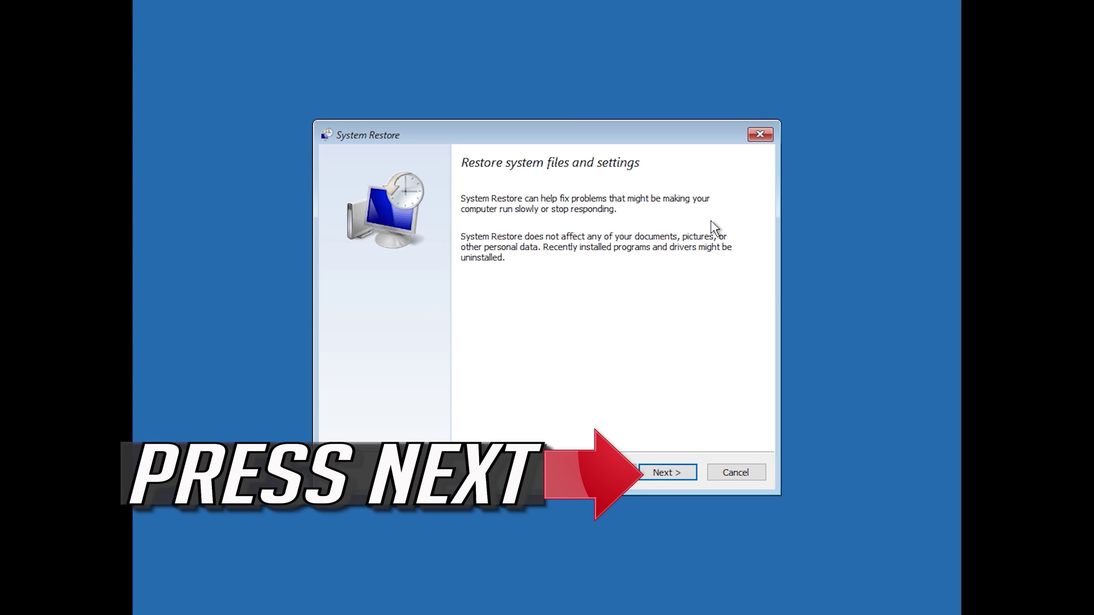
# Select the 1/10/2020 12:21:42 AM restore point, finish the wizard, and confirm the restore
pyautogui.click(668, 472)
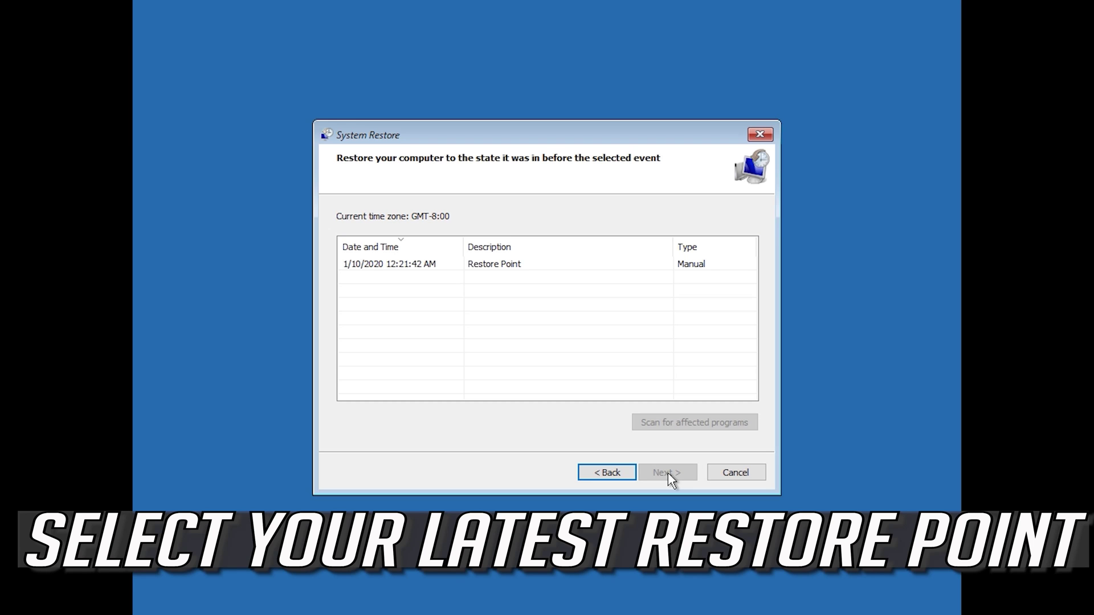
pyautogui.click(392, 265)
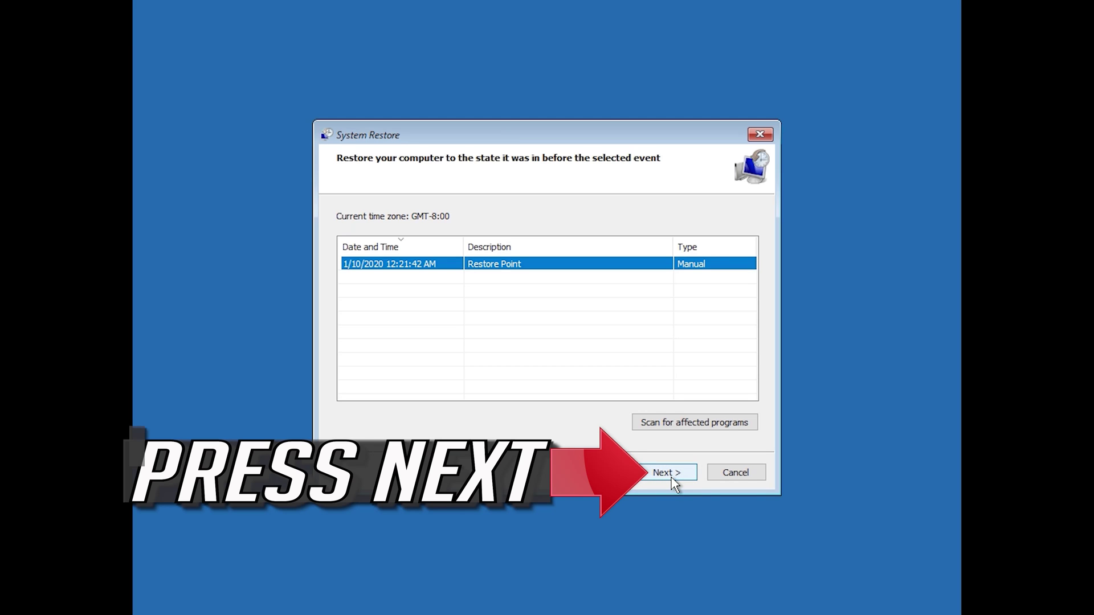
pyautogui.click(667, 473)
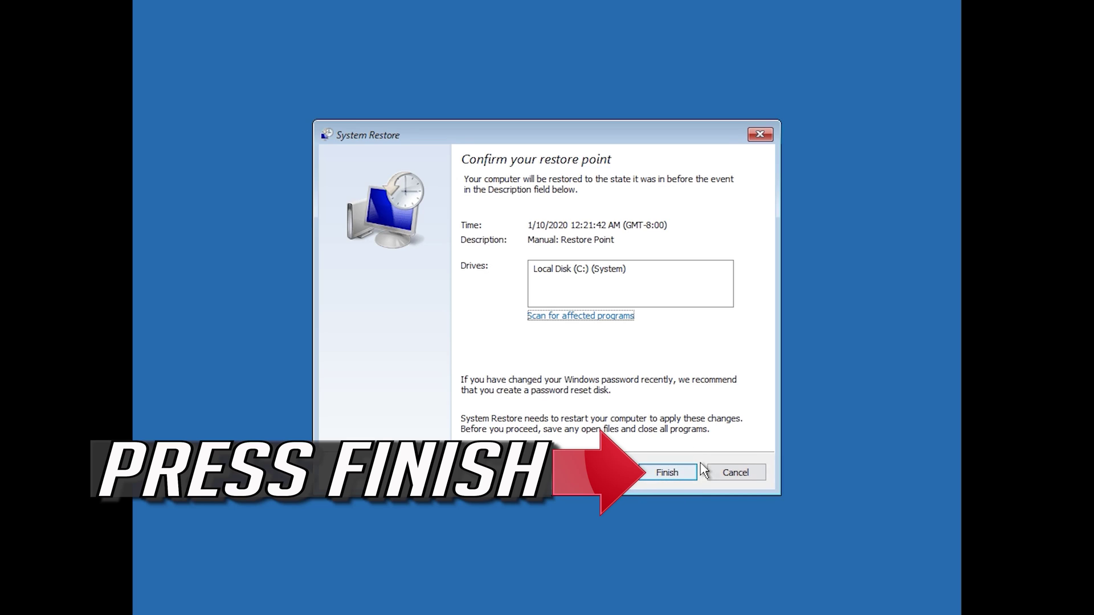
pyautogui.click(668, 476)
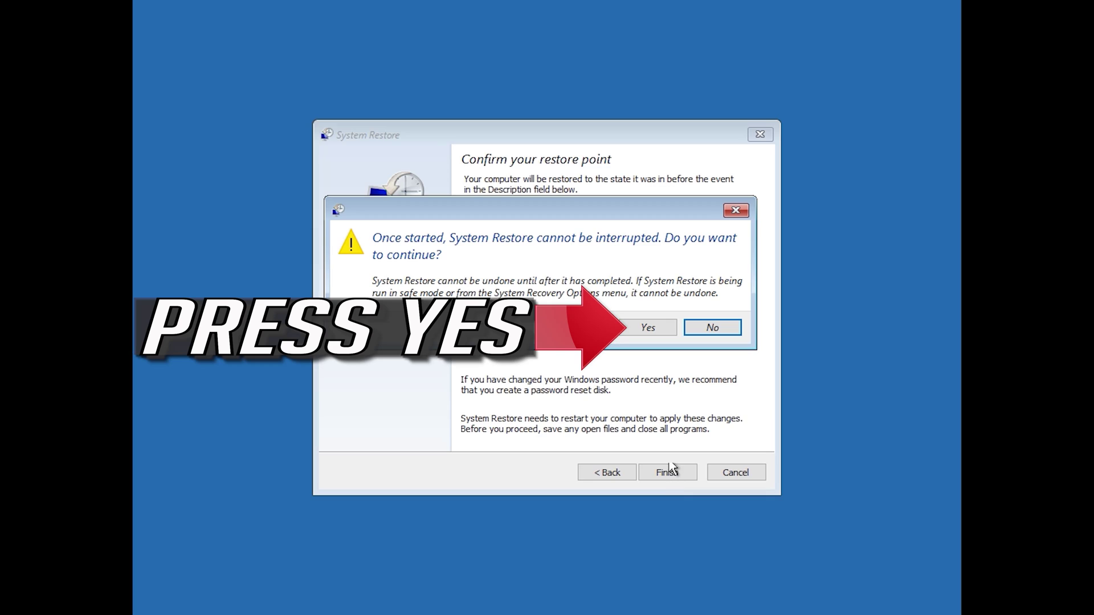
pyautogui.click(647, 340)
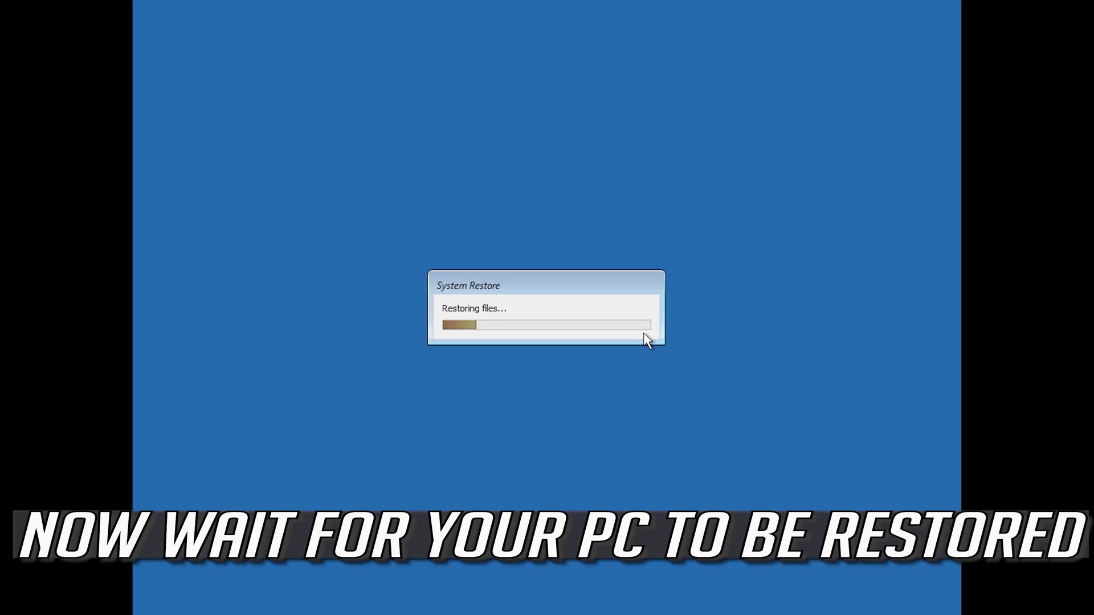